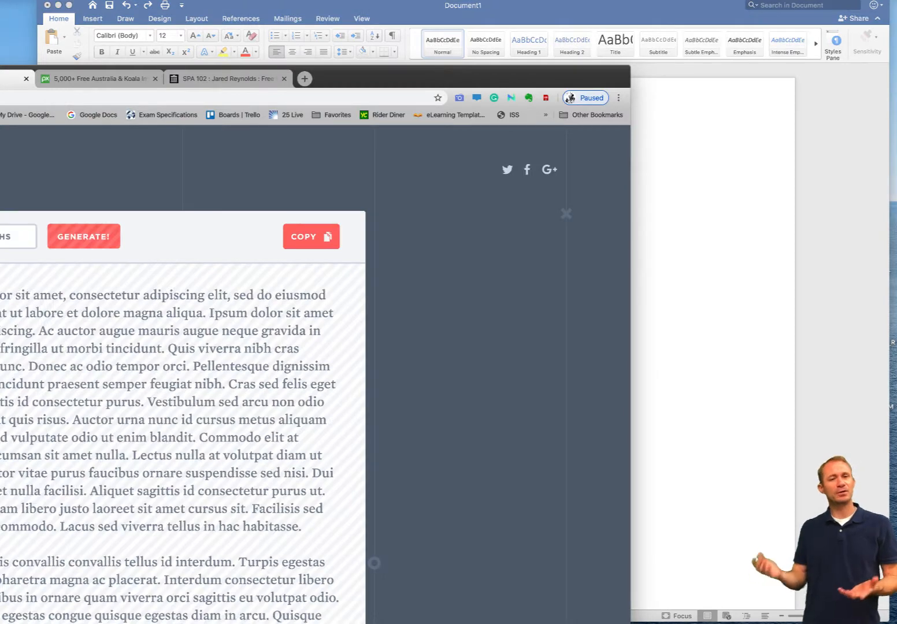
Copy the five generated lorem ipsum paragraphs, switch to Word and paste them below a centered line reading "Title".
drag(355, 81, 587, 24)
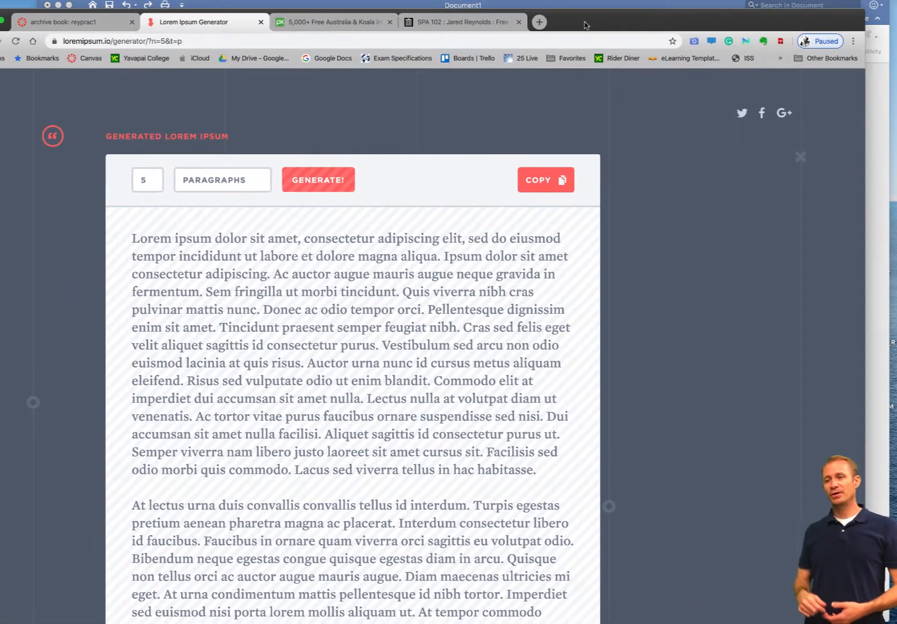
click(536, 186)
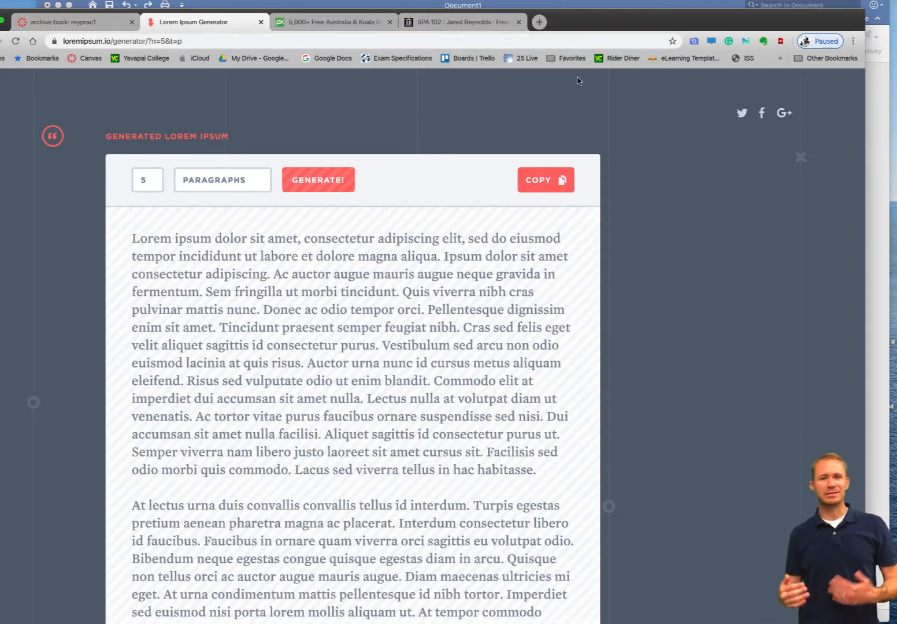
drag(644, 20, 346, 136)
click(611, 164)
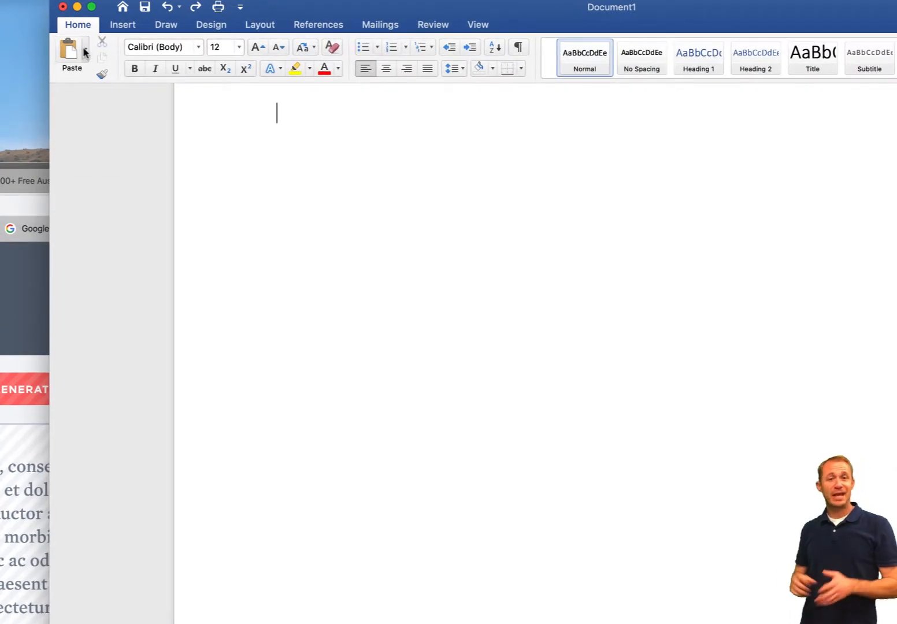
click(85, 52)
click(100, 126)
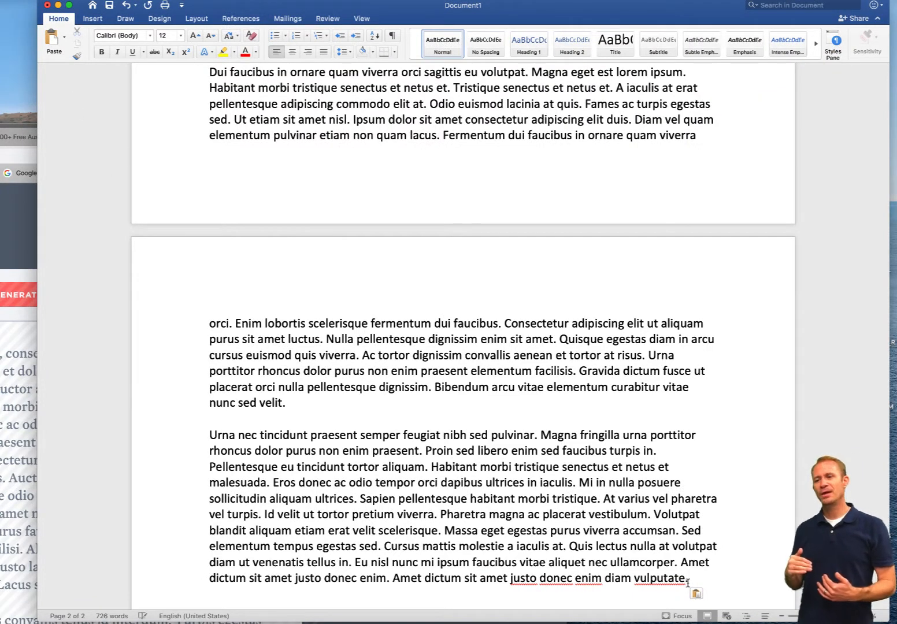
Copy all the body text below the title and paste it repeatedly at the end until the document fills nine pages.
drag(692, 581, 209, 218)
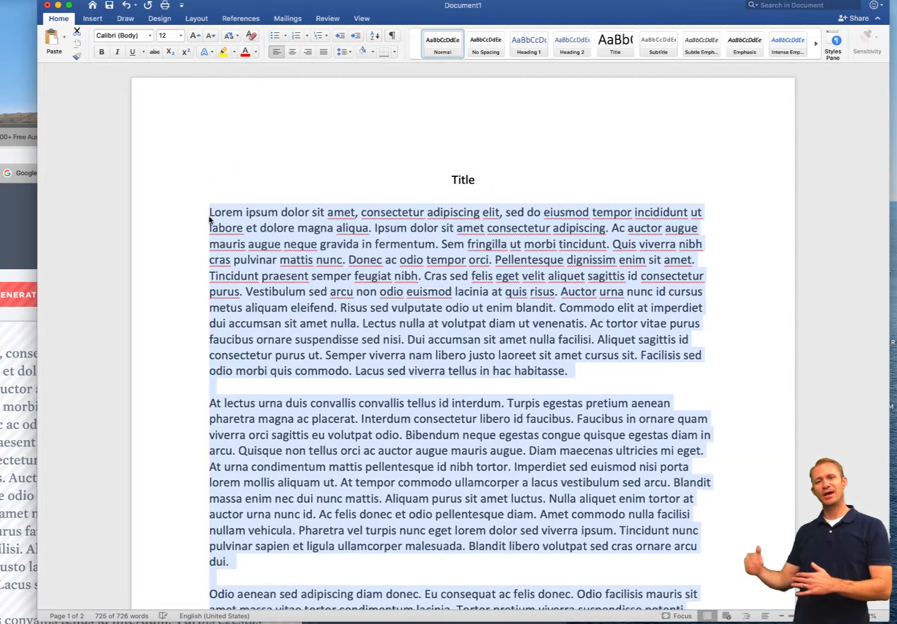
scroll(334, 393, down, 5)
scroll(347, 393, down, 10)
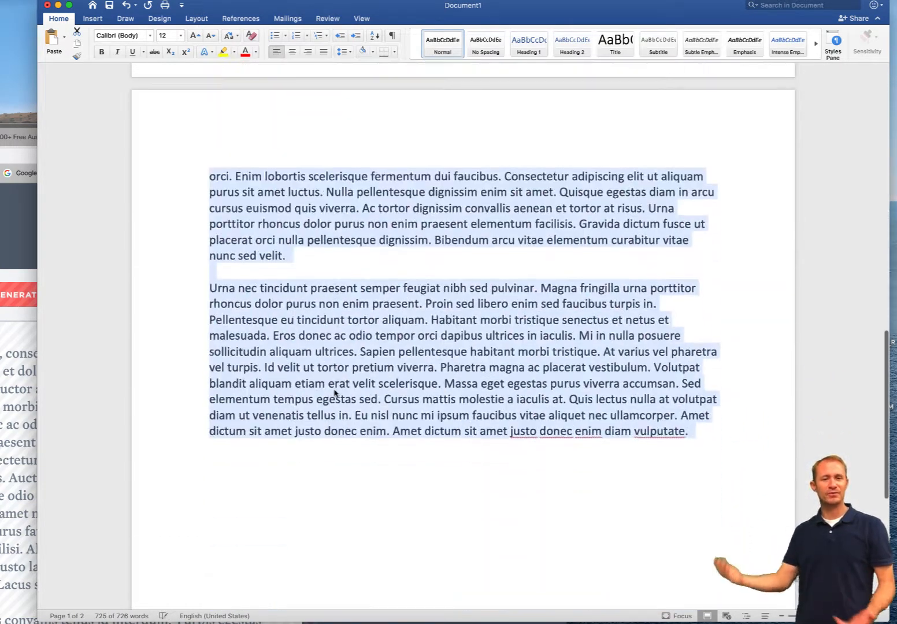
click(703, 330)
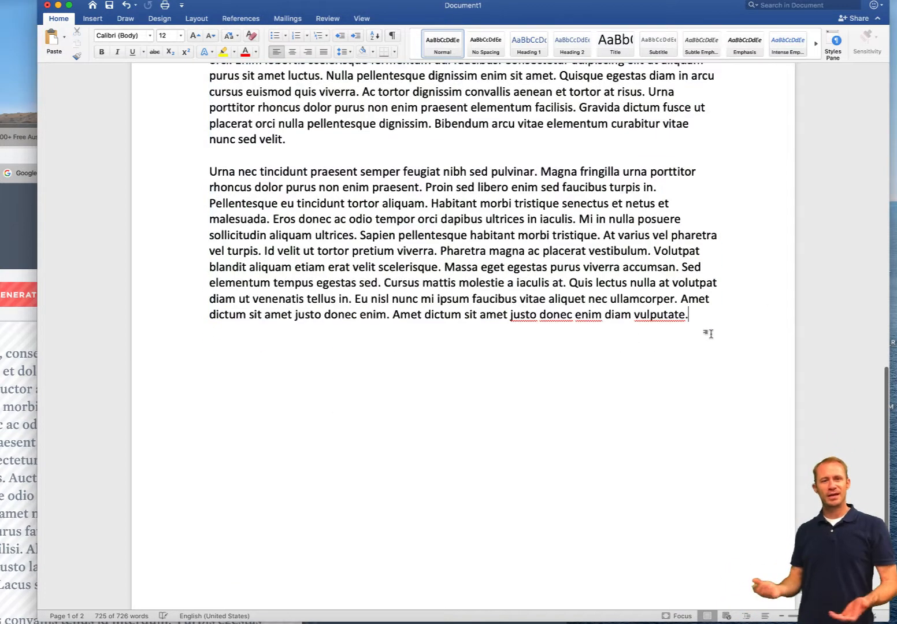
key(Return)
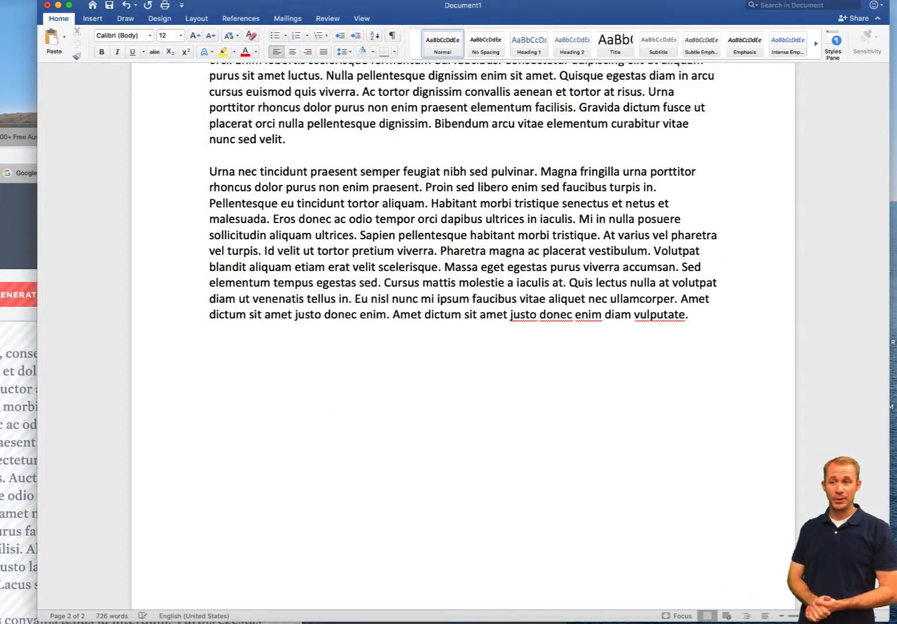
scroll(711, 334, up, 4)
key(cmd+v)
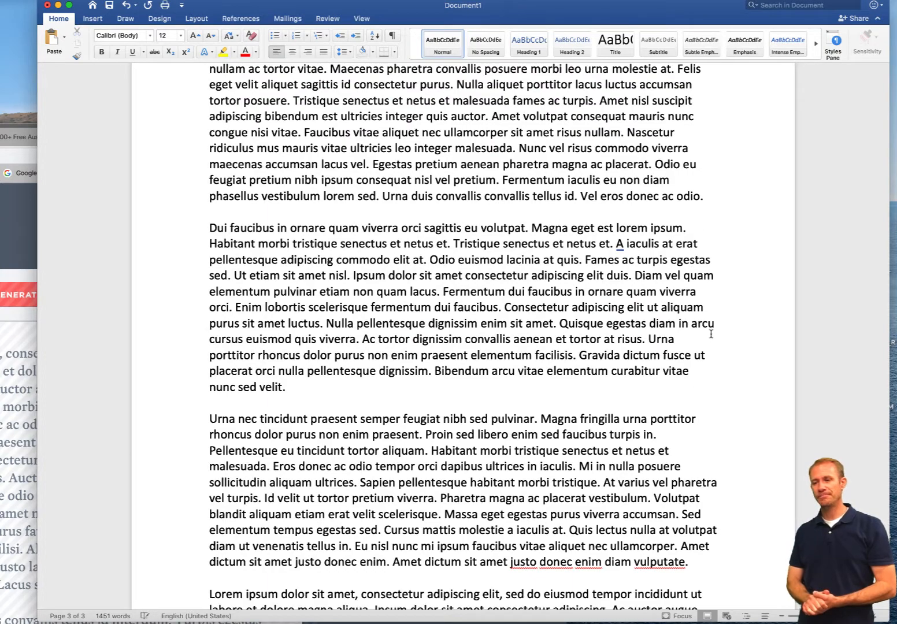
key(super+v)
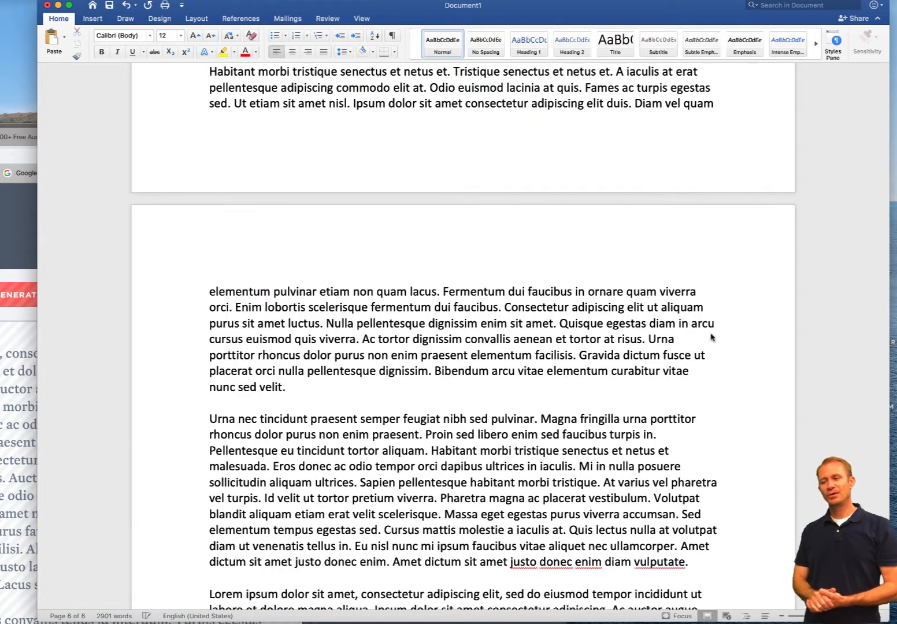
key(super+v)
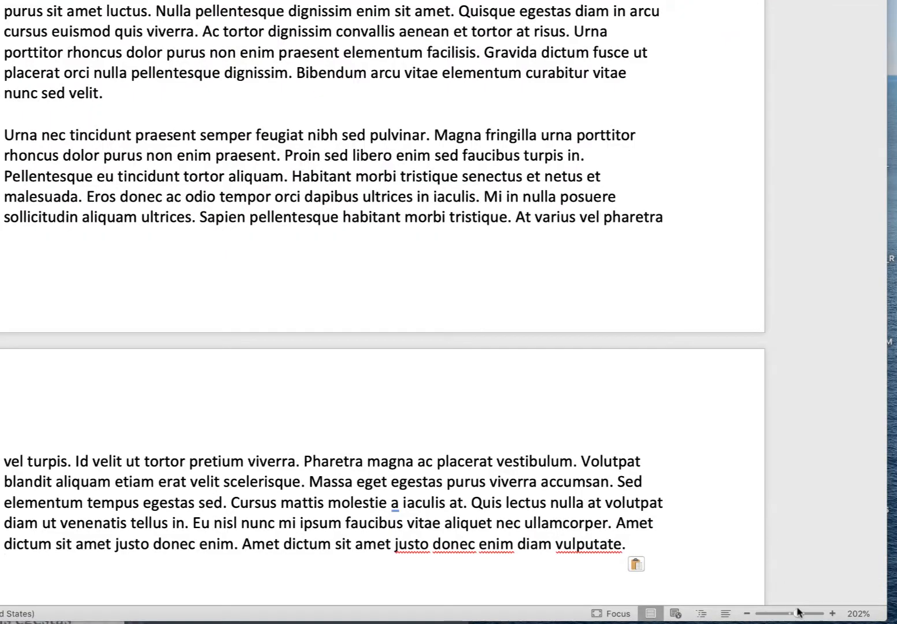
Insert the built-in cover page with the tree-lined road photo, and add a blank page between it and the text.
drag(798, 615, 785, 615)
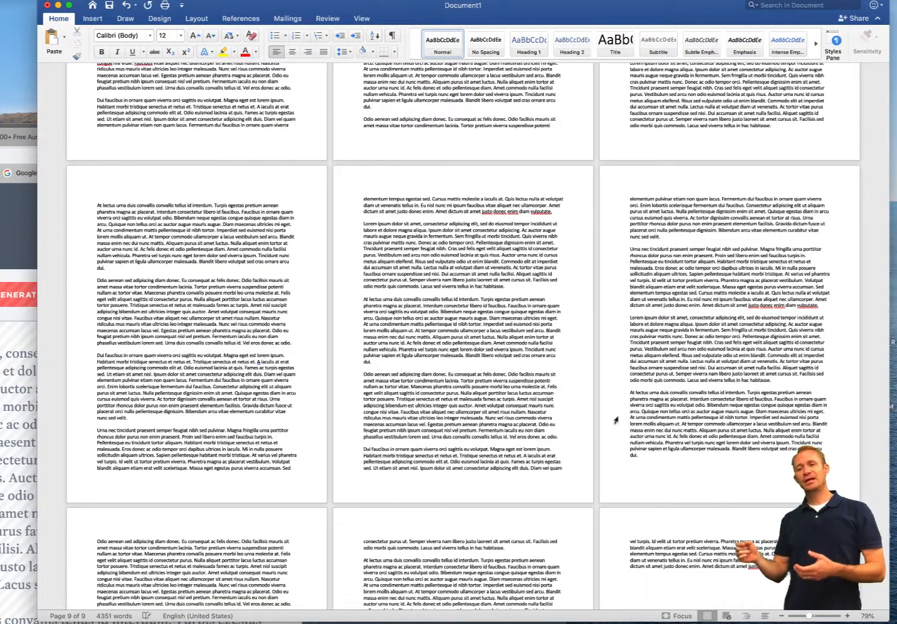
scroll(616, 420, up, 10)
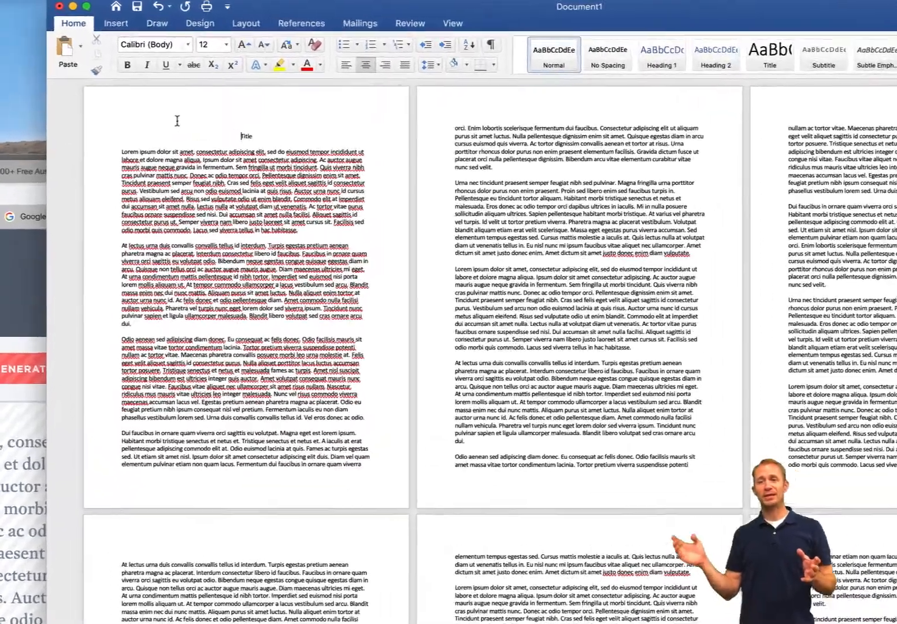
click(119, 26)
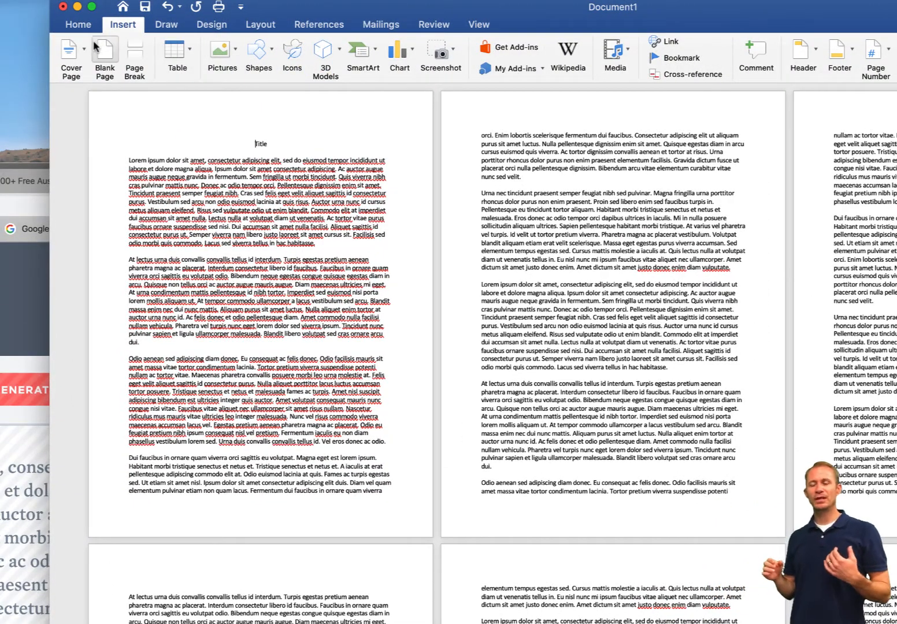
click(84, 50)
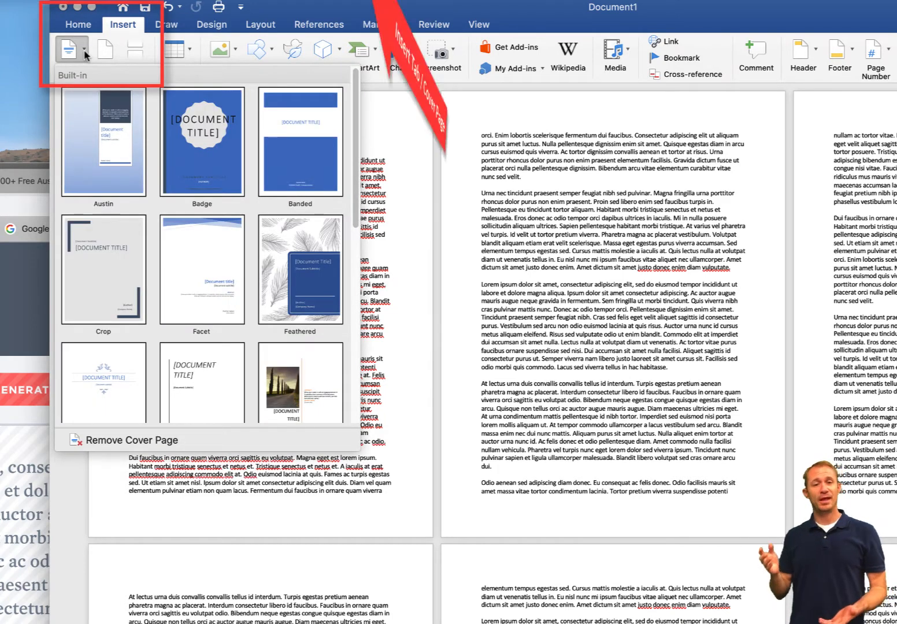
click(292, 359)
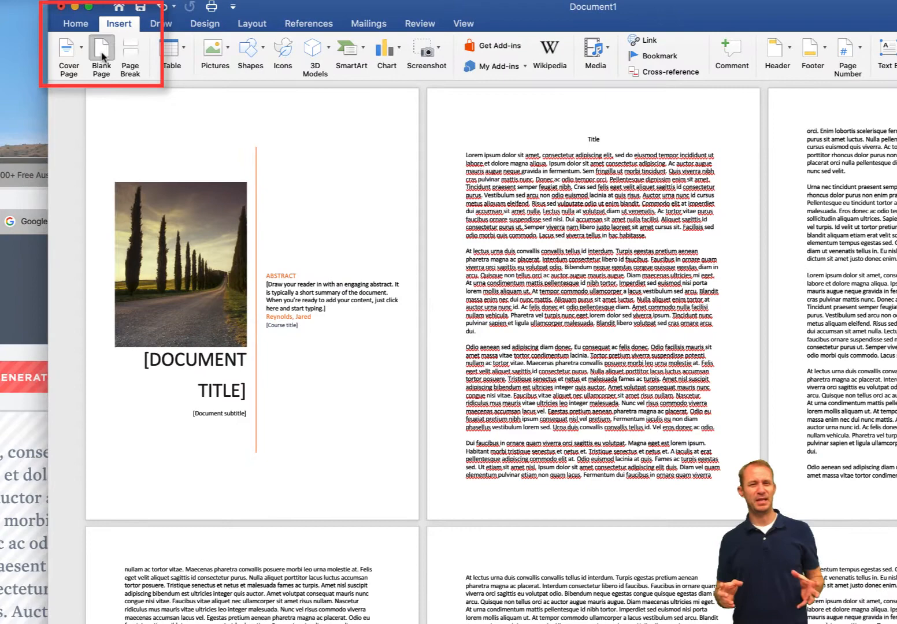
click(103, 56)
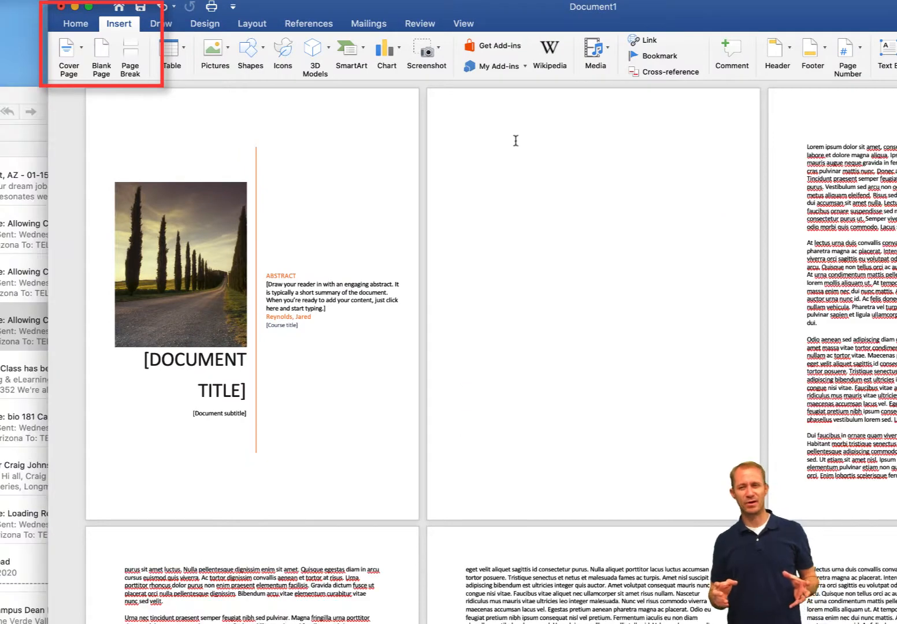
Insert the built-in Blank header and enter "ENG 101" at the top of the cover page.
click(205, 23)
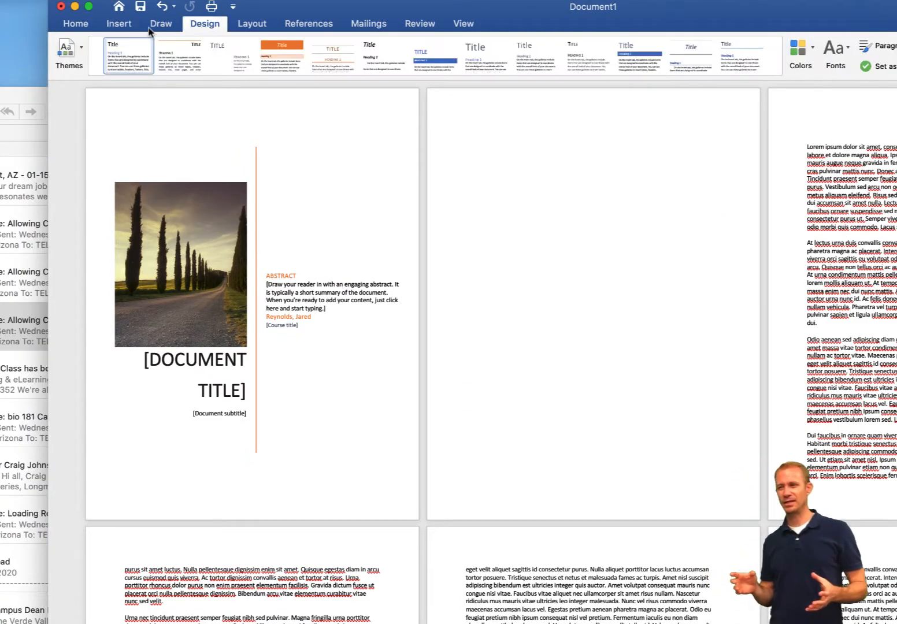
click(120, 24)
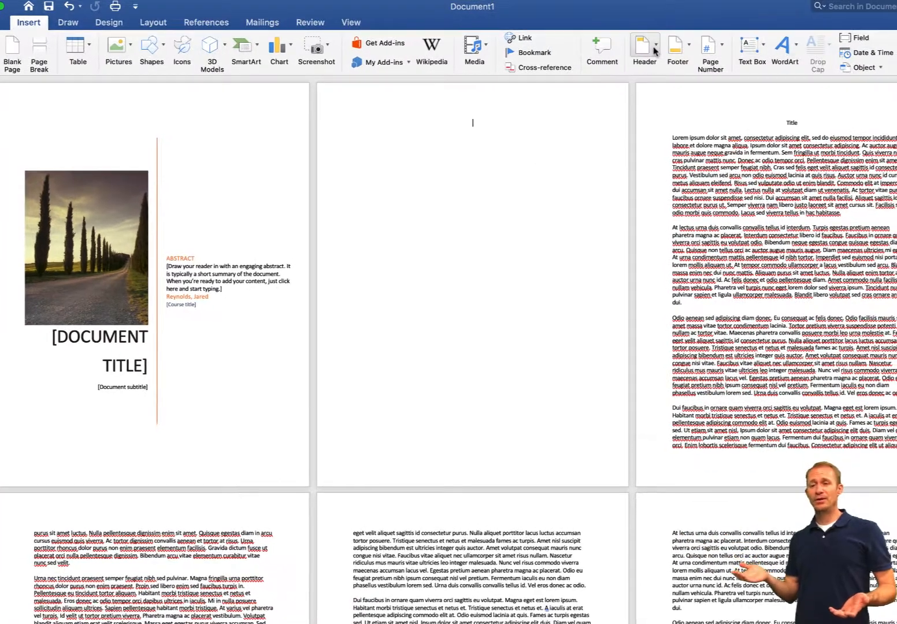
click(655, 50)
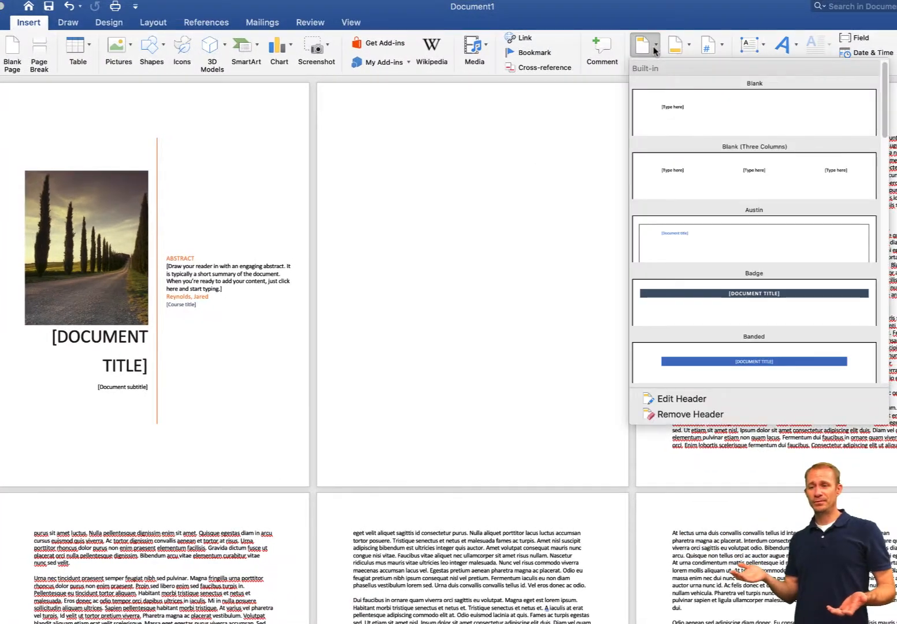
click(670, 116)
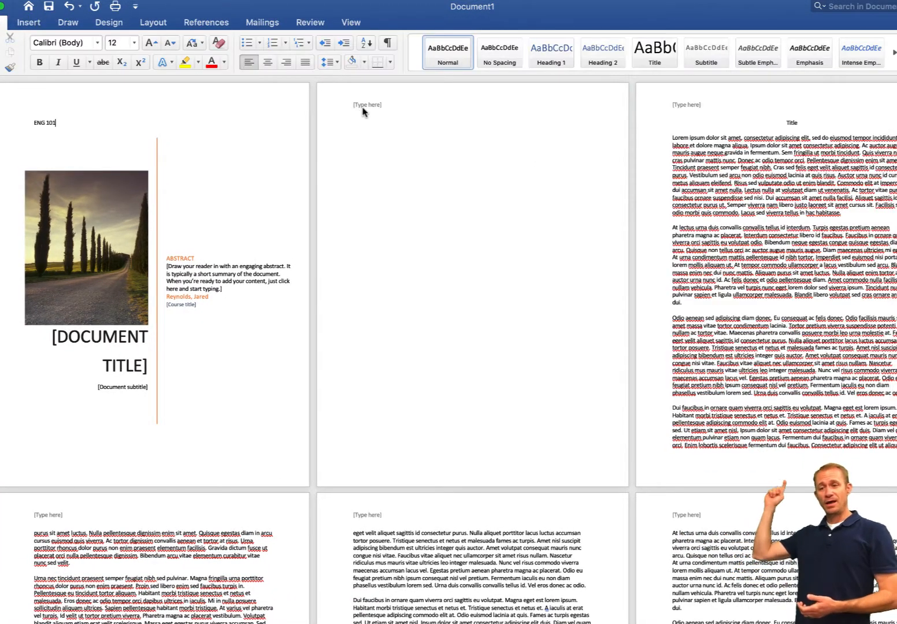
Replace the header placeholder on the second page with "ENG 101" and leave header editing.
click(364, 109)
scroll(363, 110, down, 1)
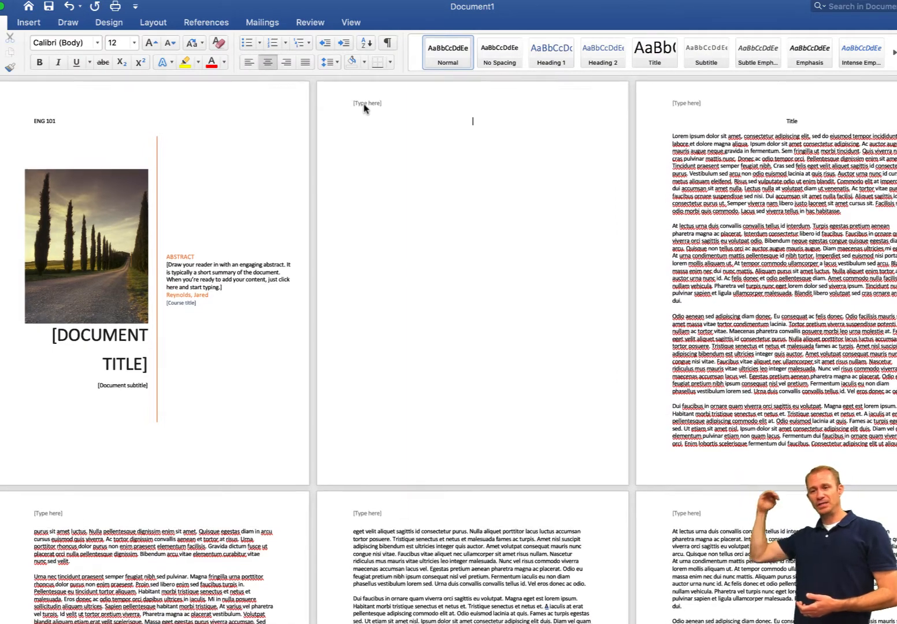
double_click(365, 108)
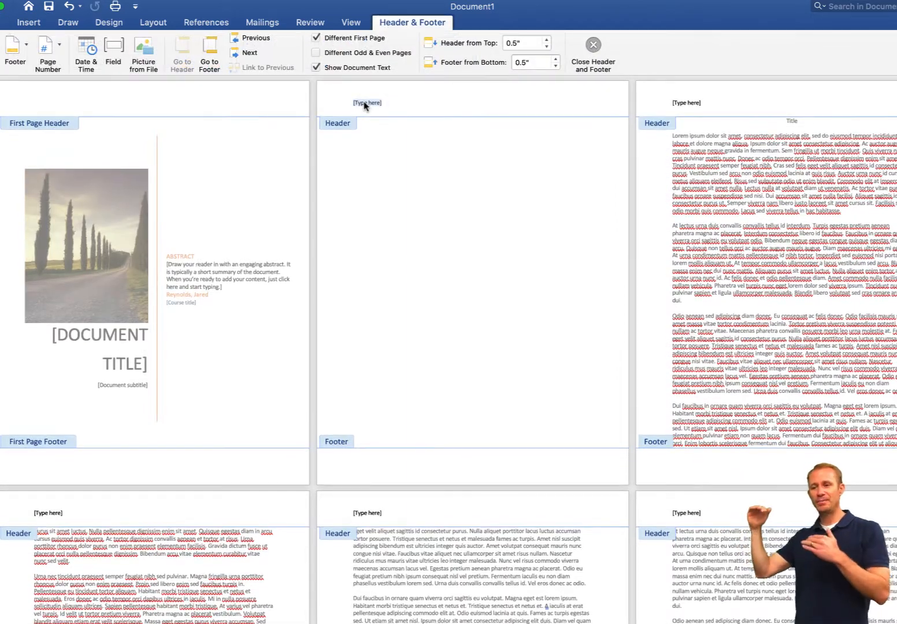
text(Eng)
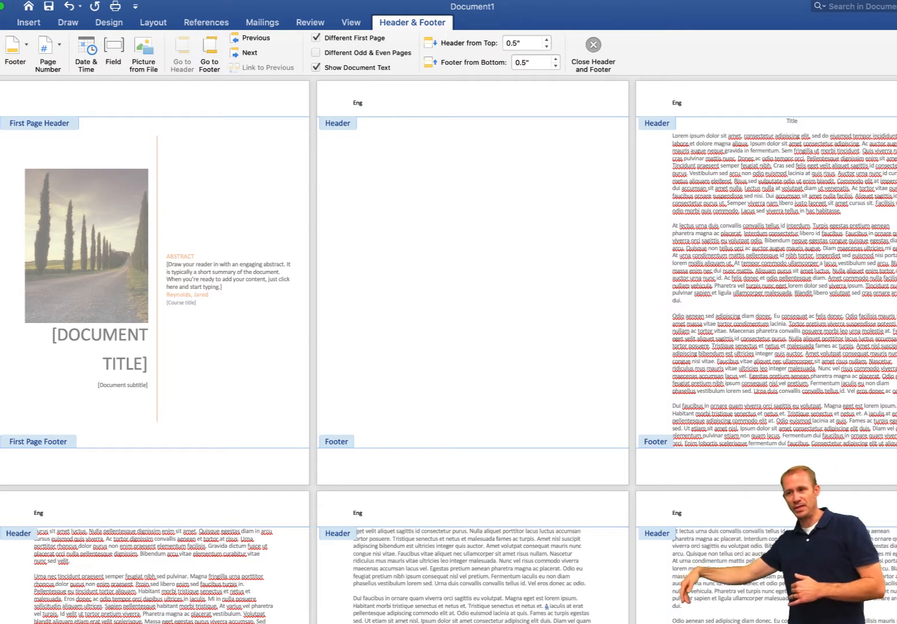
key(BackSpace)
text(G 101)
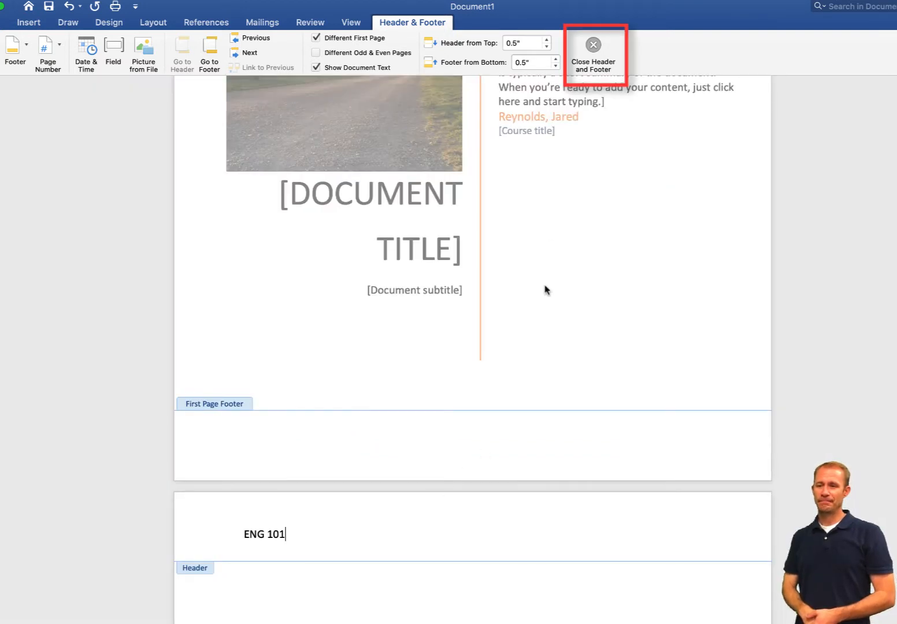
click(593, 46)
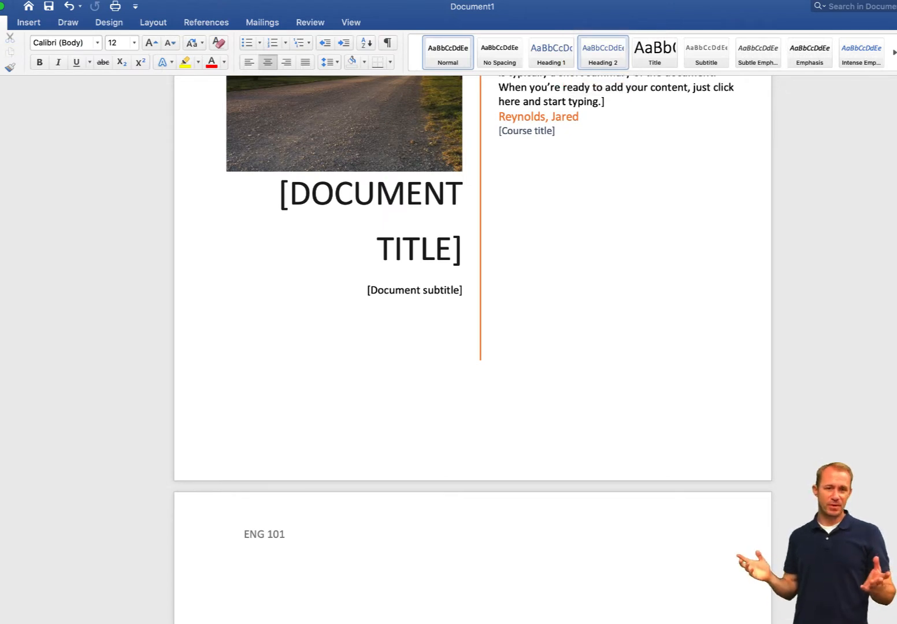
Insert a built-in footer that includes the author's name, and leave footer editing.
scroll(473, 350, down, 5)
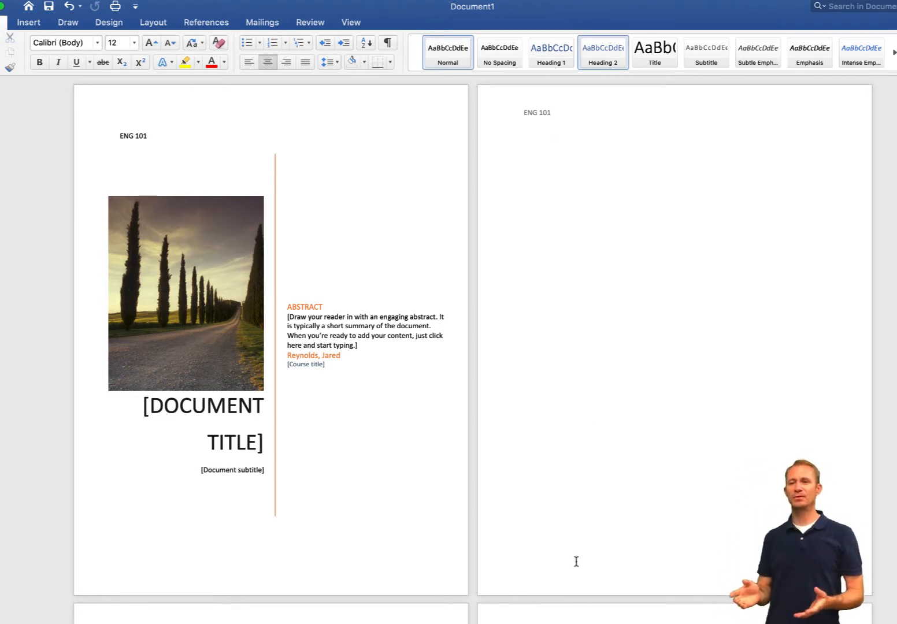
click(29, 23)
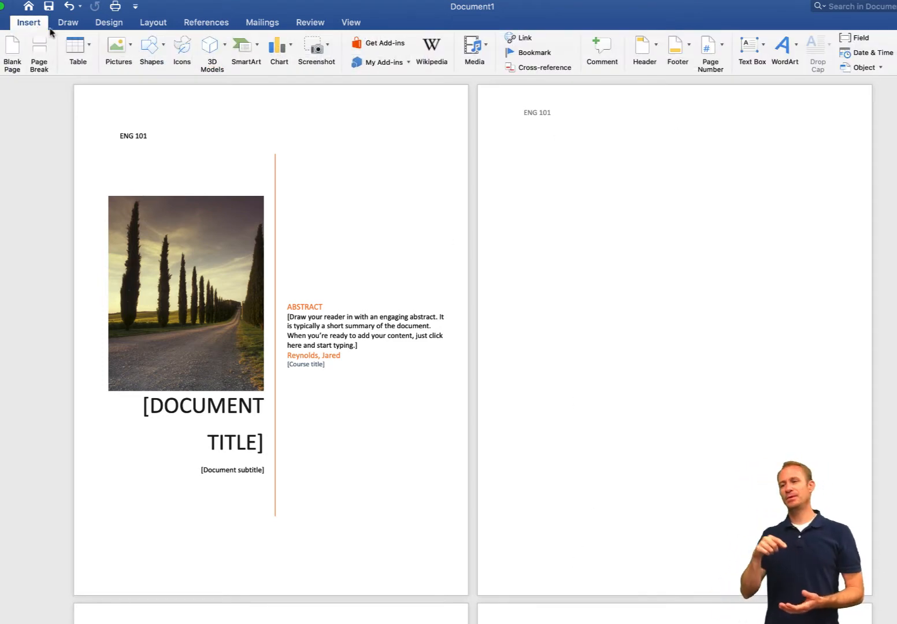
click(688, 49)
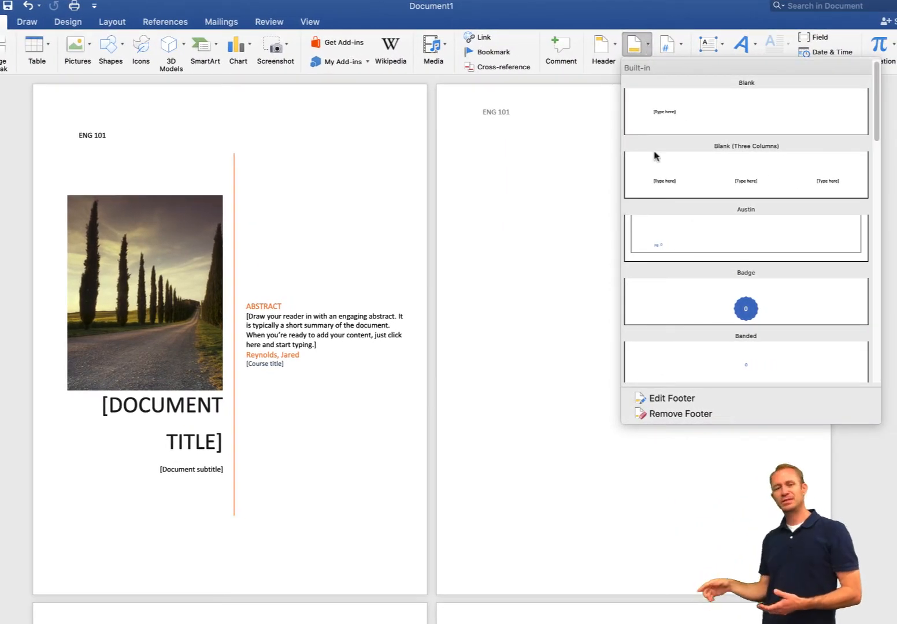
scroll(681, 283, down, 10)
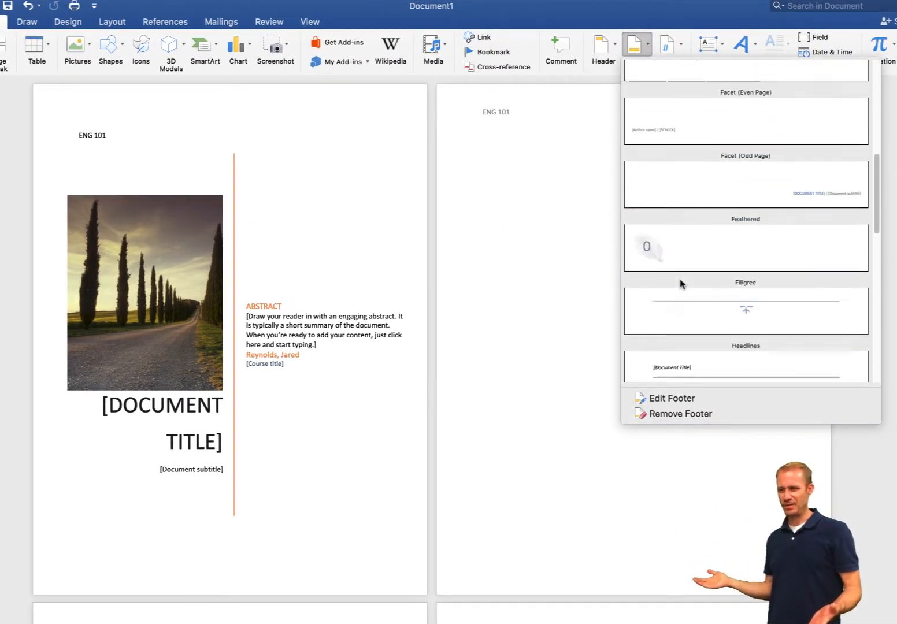
scroll(681, 284, down, 8)
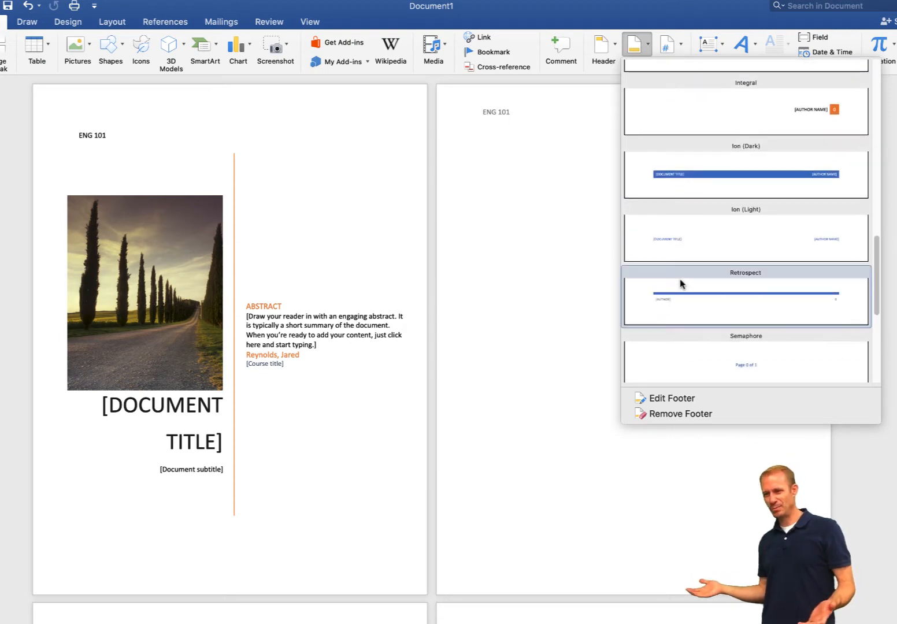
click(810, 174)
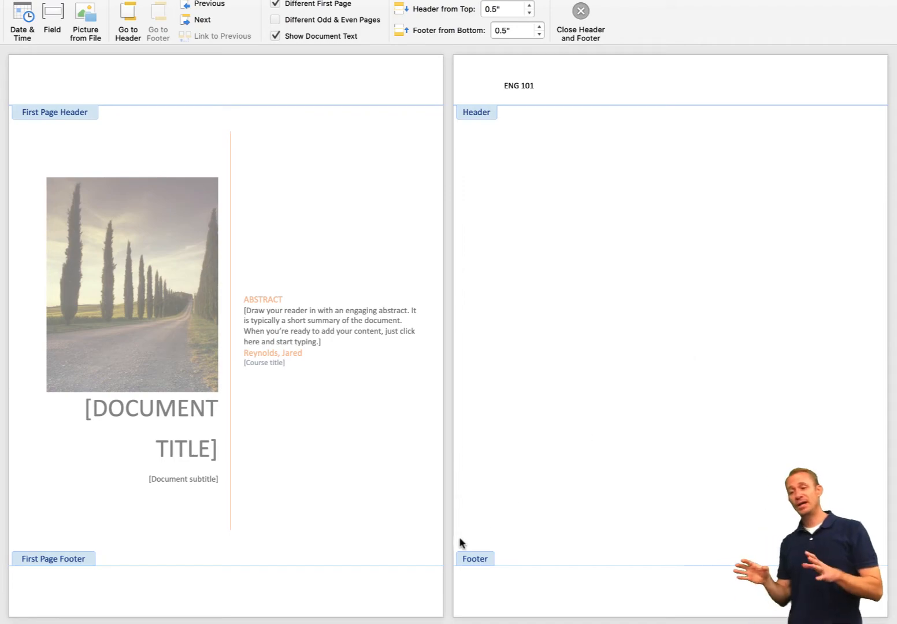
scroll(763, 588, down, 15)
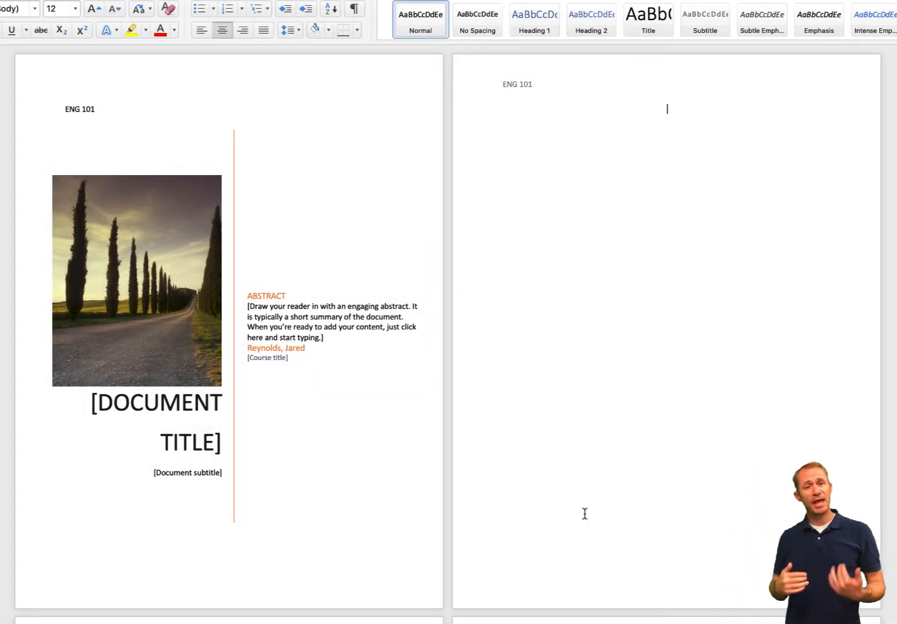
Add a centered "Chapter 1" line above the title at the start of the body text on the third page.
scroll(586, 514, down, 5)
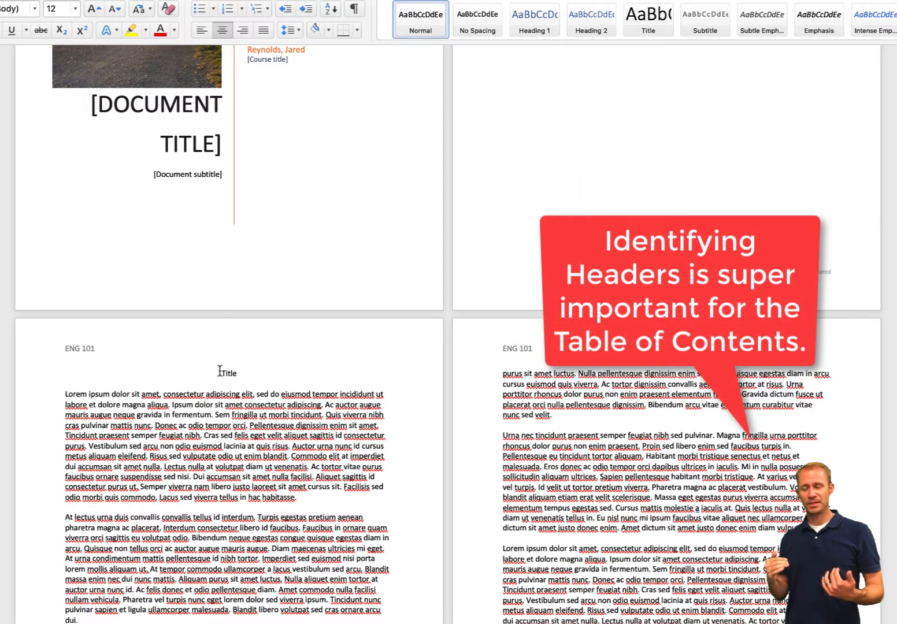
key(Return)
key(Return)
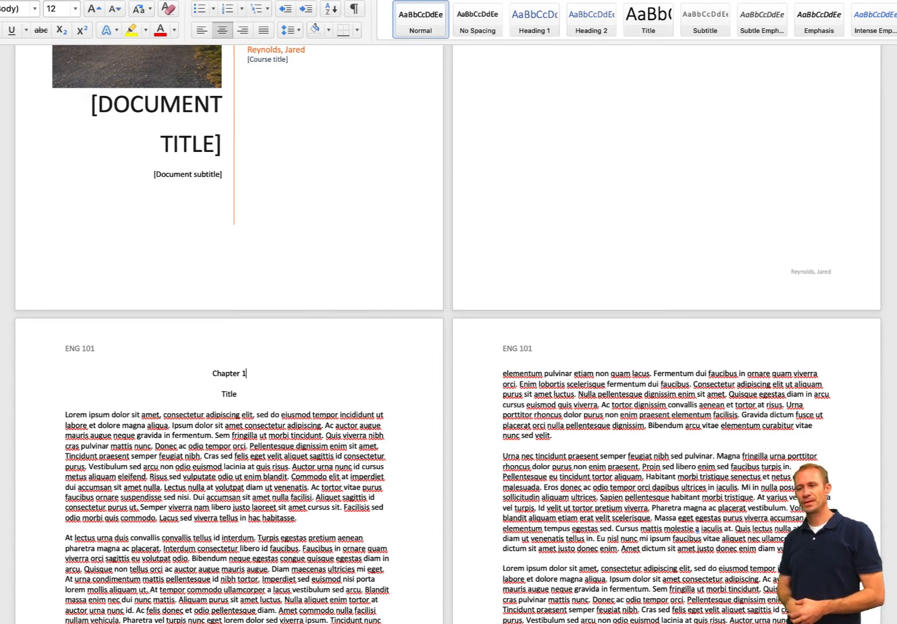
Add a centered "Chapter 2" line above the "Dui faucibus" paragraph in the lower half of the sixth page.
scroll(374, 498, down, 10)
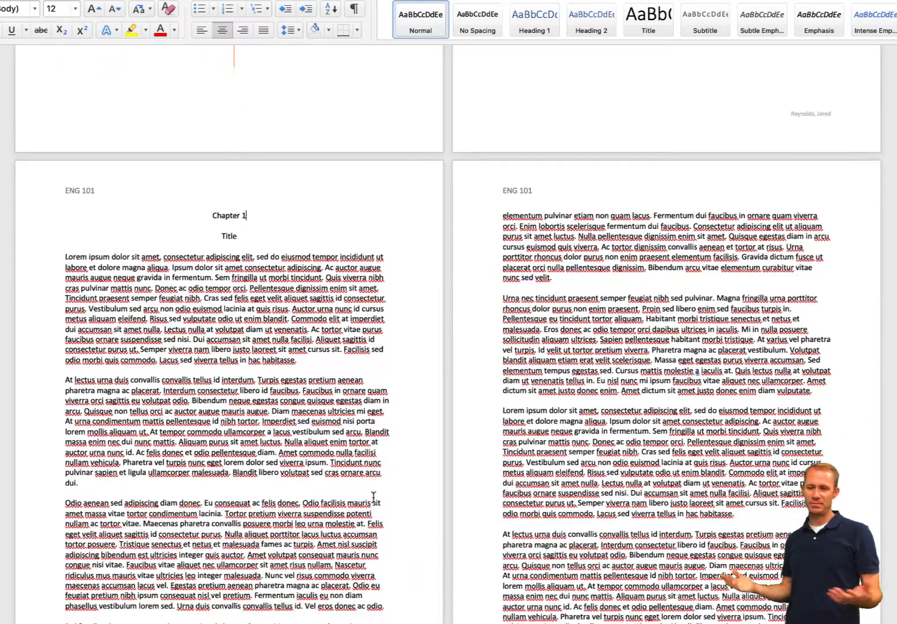
scroll(373, 497, down, 14)
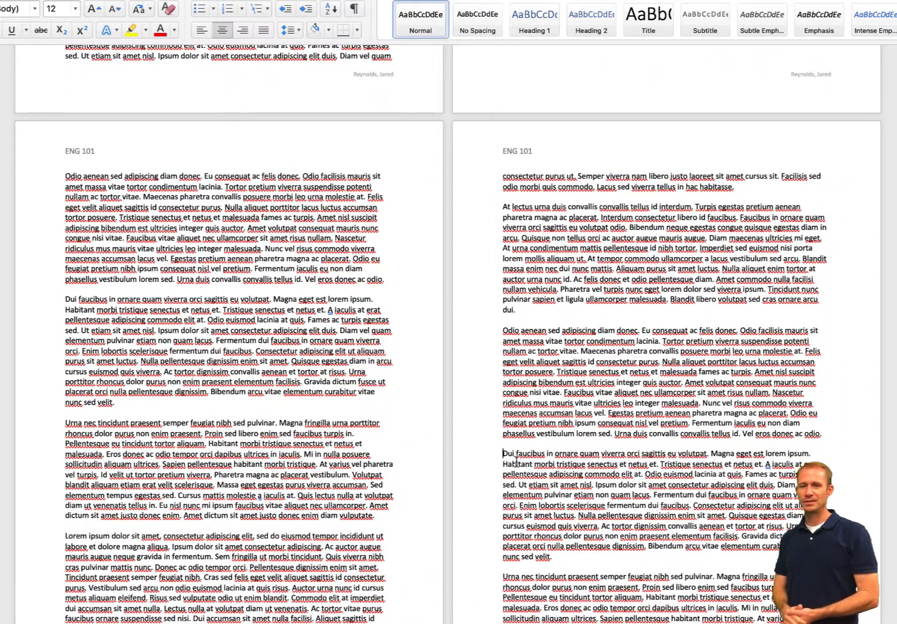
key(Return)
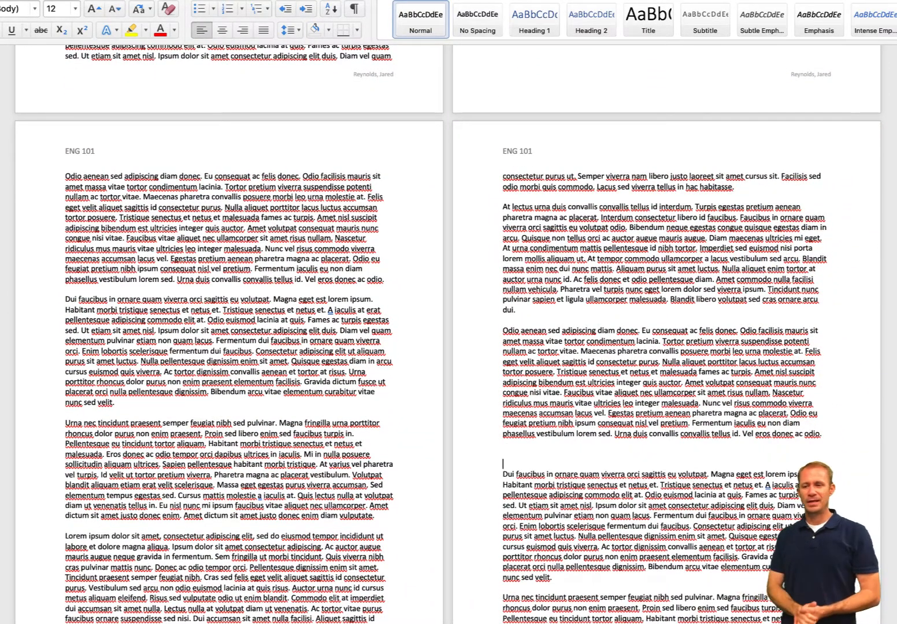
click(220, 31)
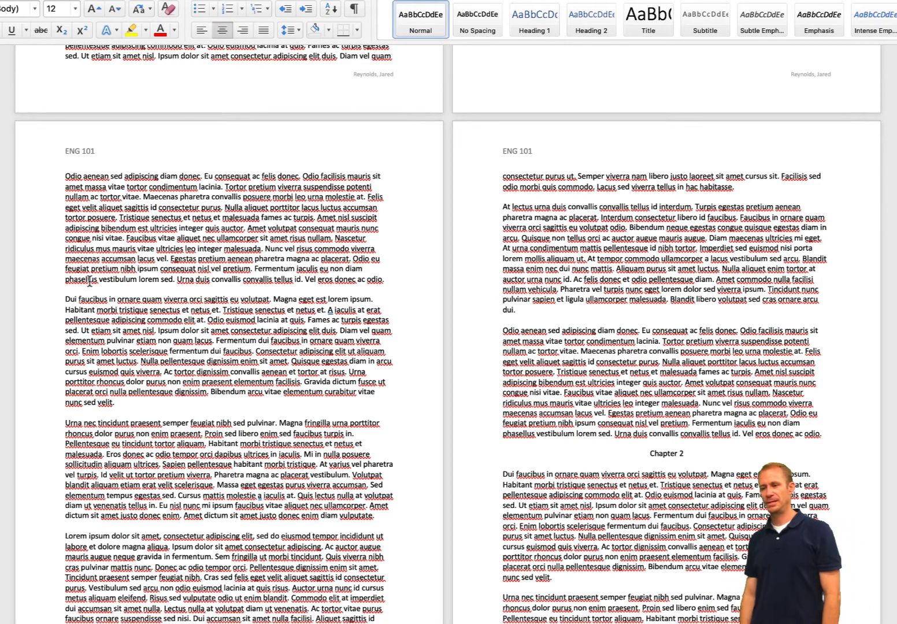
Add a left-aligned "Section 2" line, followed by an empty line, above the "Lorem ipsum" paragraph on the fourth page, within Chapter 1.
scroll(90, 282, up, 5)
scroll(90, 282, up, 10)
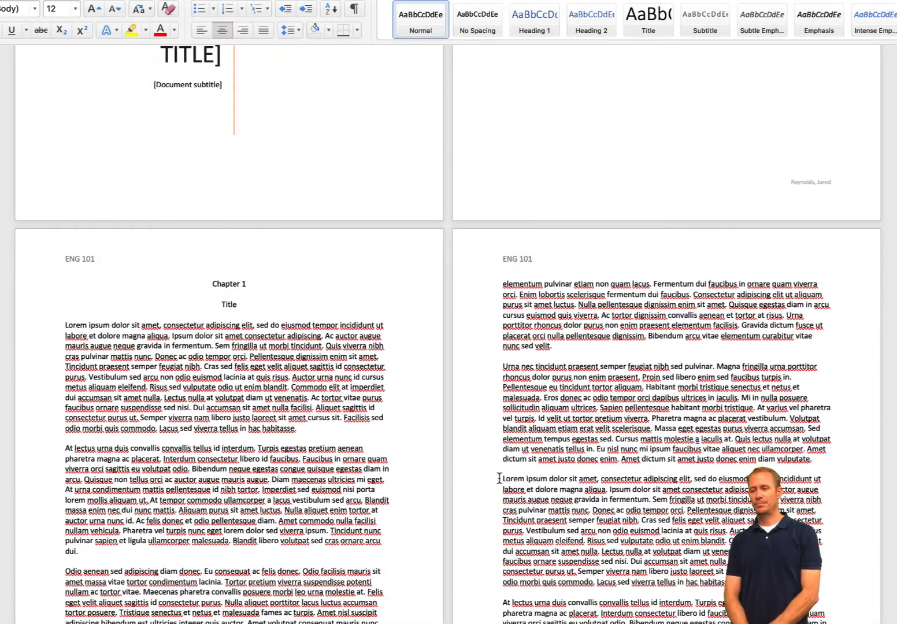
click(499, 479)
key(Return)
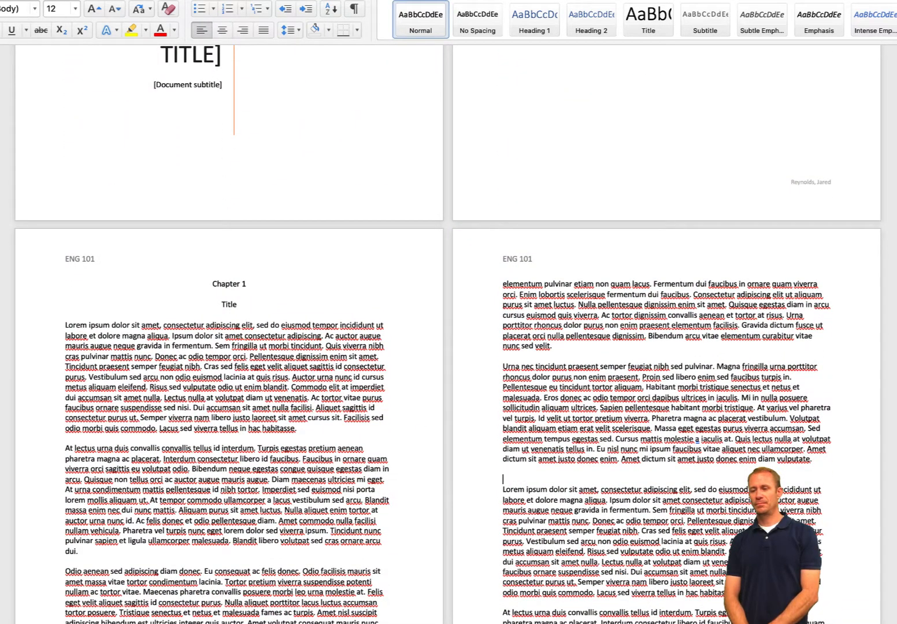
key(Return)
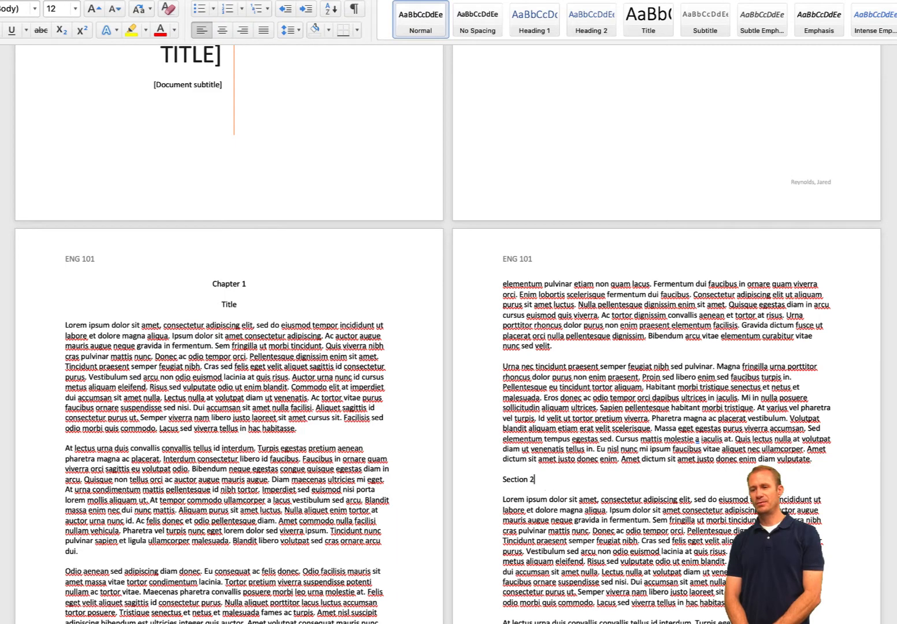
Add a "Section 2" line, followed by an empty line, above the "Lorem ipsum" paragraph on the eighth page, within Chapter 2.
scroll(545, 566, down, 6)
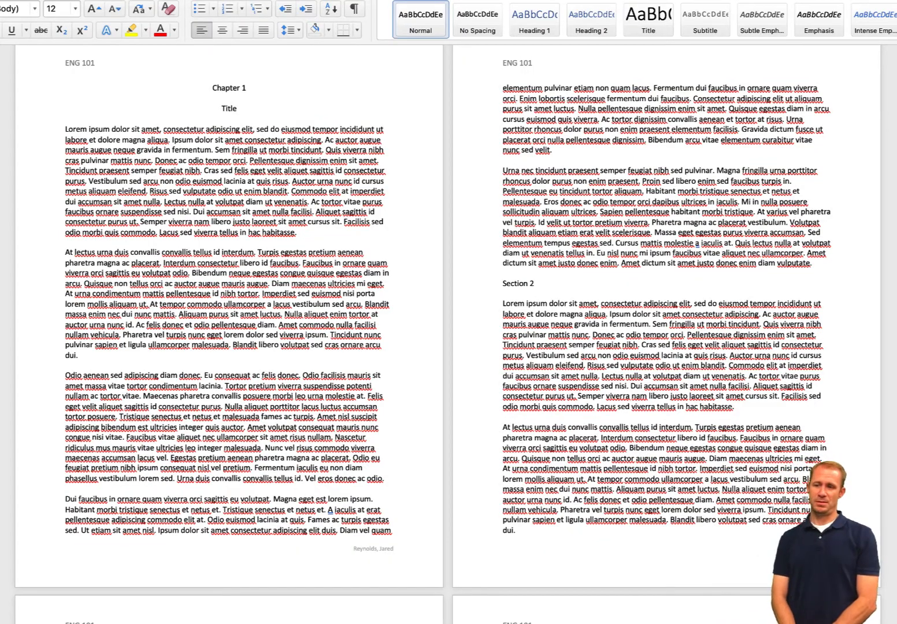
scroll(448, 333, down, 11)
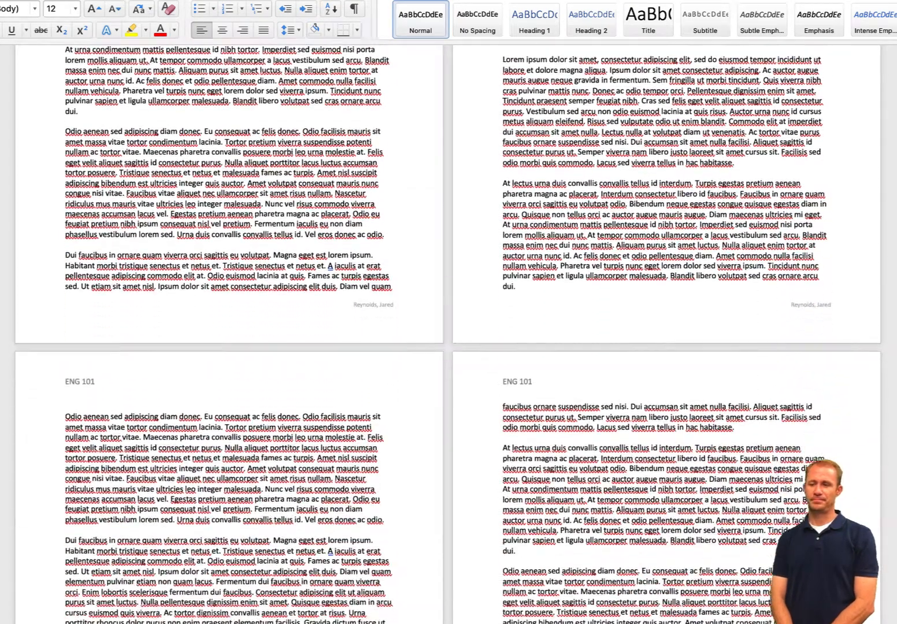
scroll(448, 333, down, 13)
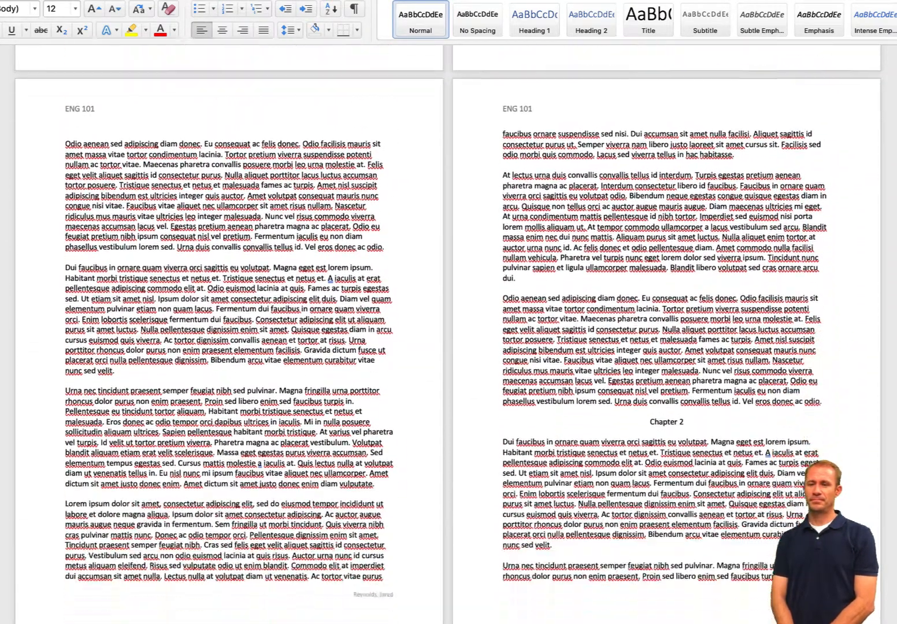
scroll(676, 618, down, 6)
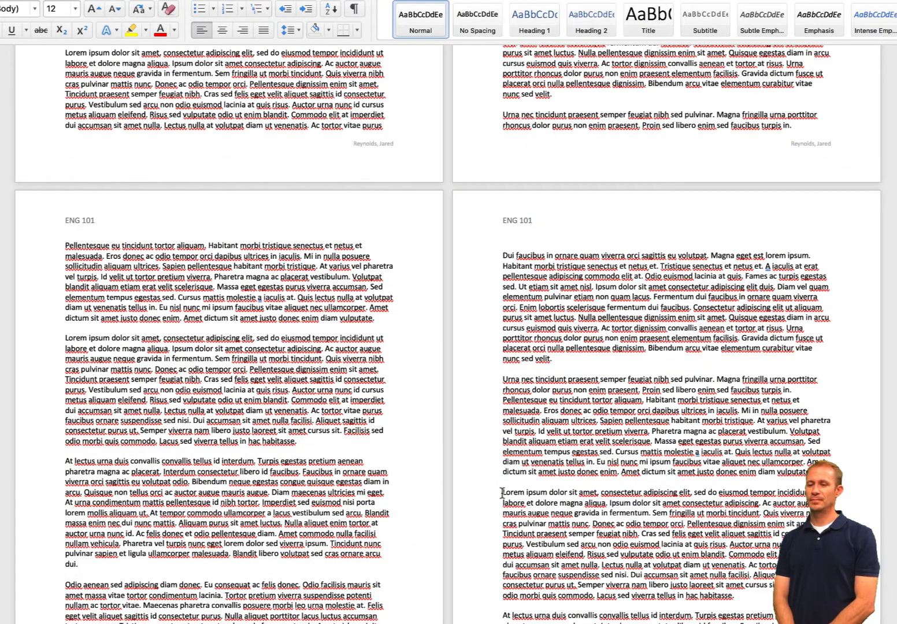
key(Return)
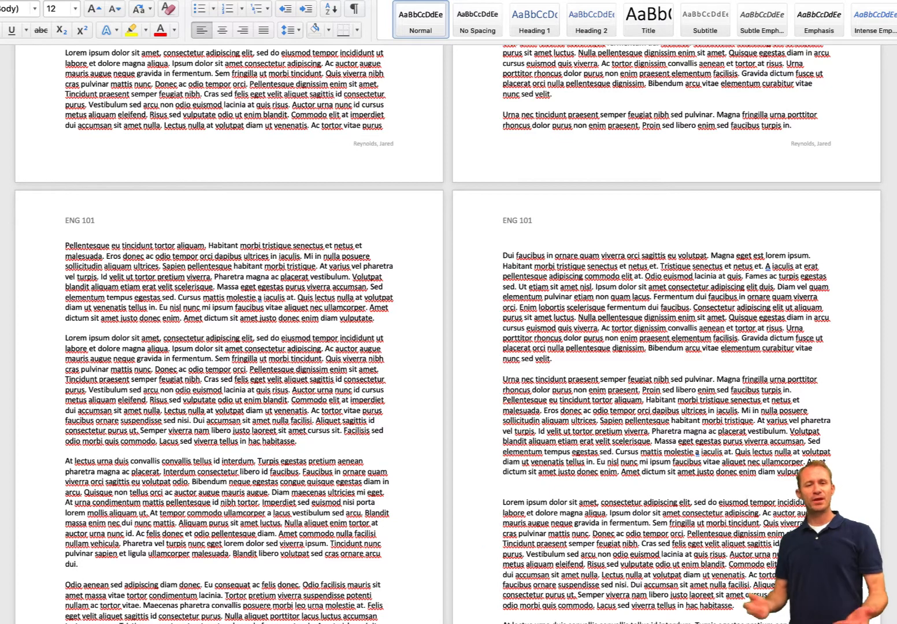
text(Section 2)
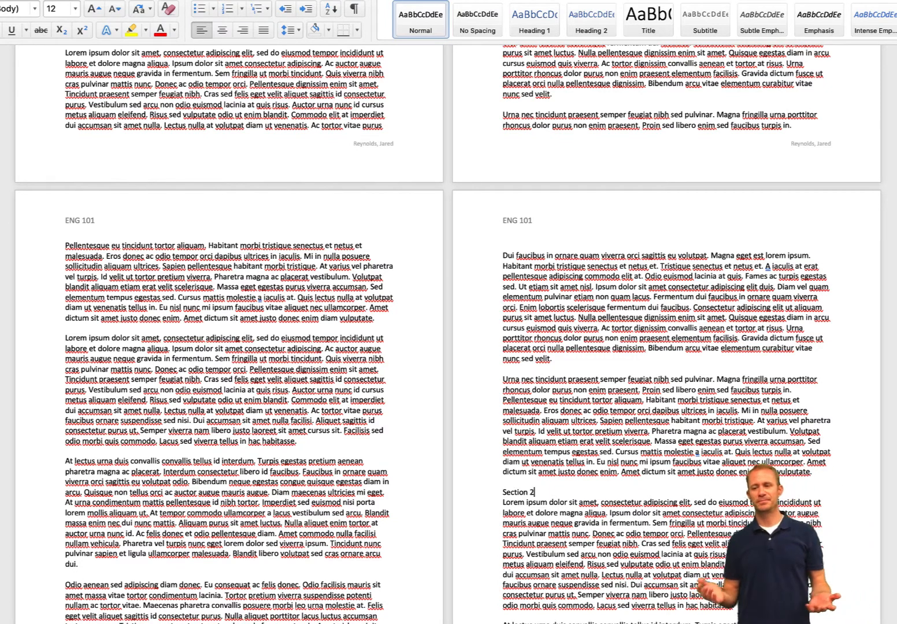
key(Return)
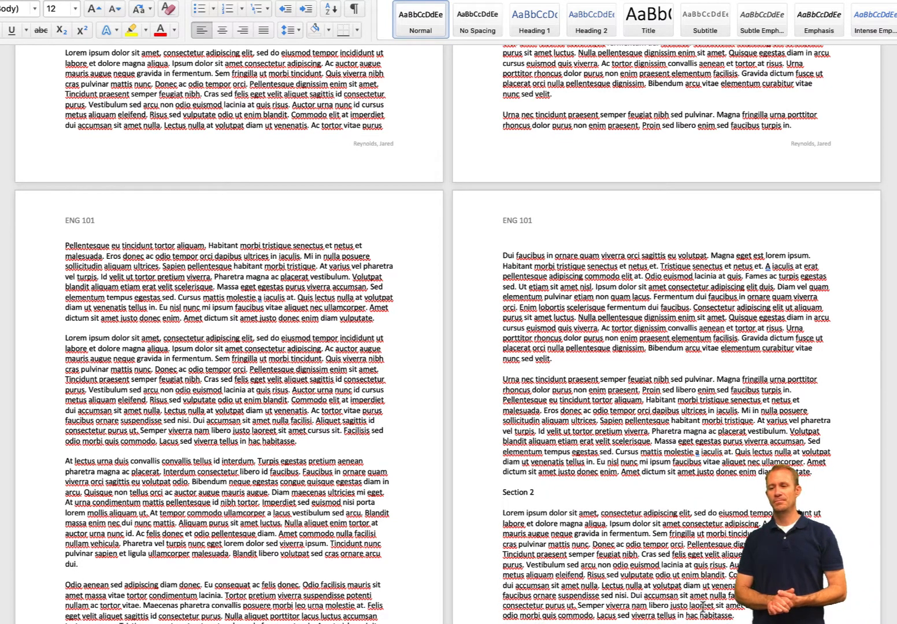
Insert a page break before the "Chapter 2" heading so the chapter starts on its own page.
scroll(728, 616, down, 20)
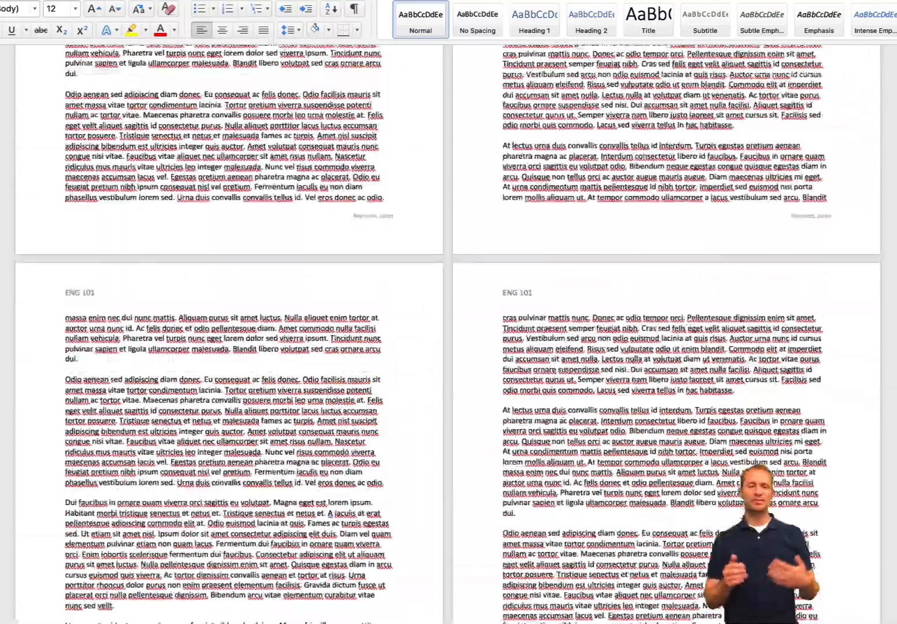
scroll(448, 370, up, 5)
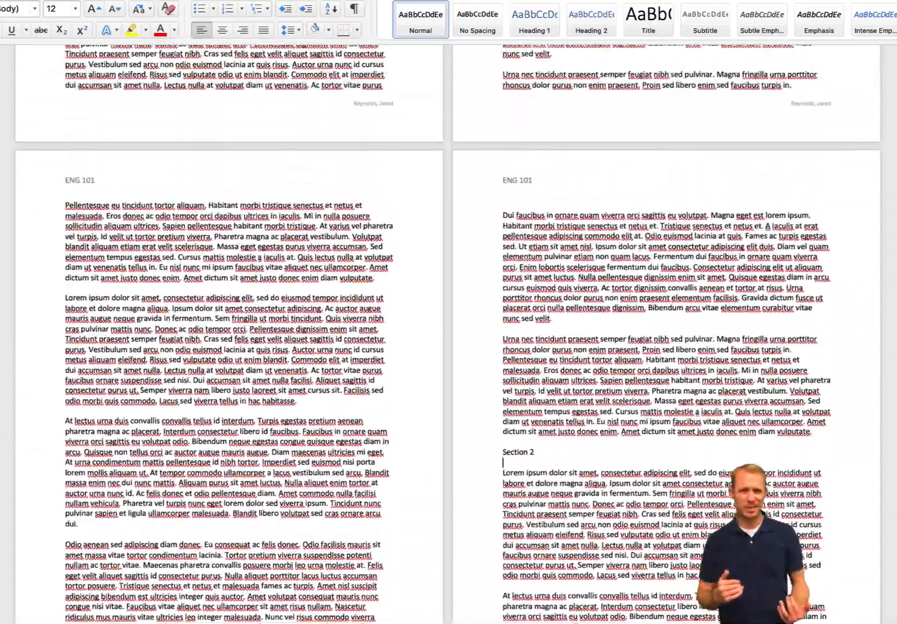
scroll(727, 589, up, 6)
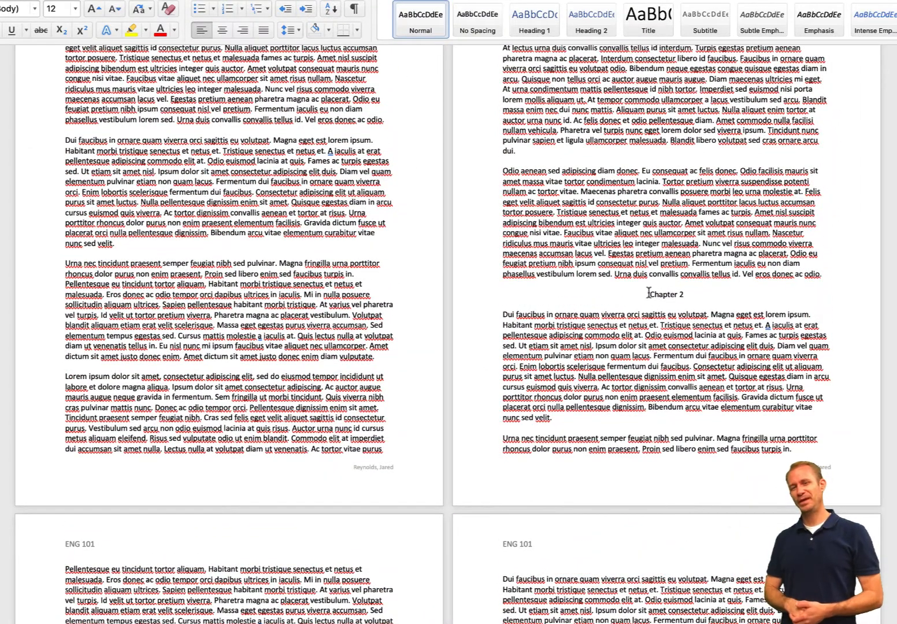
click(824, 274)
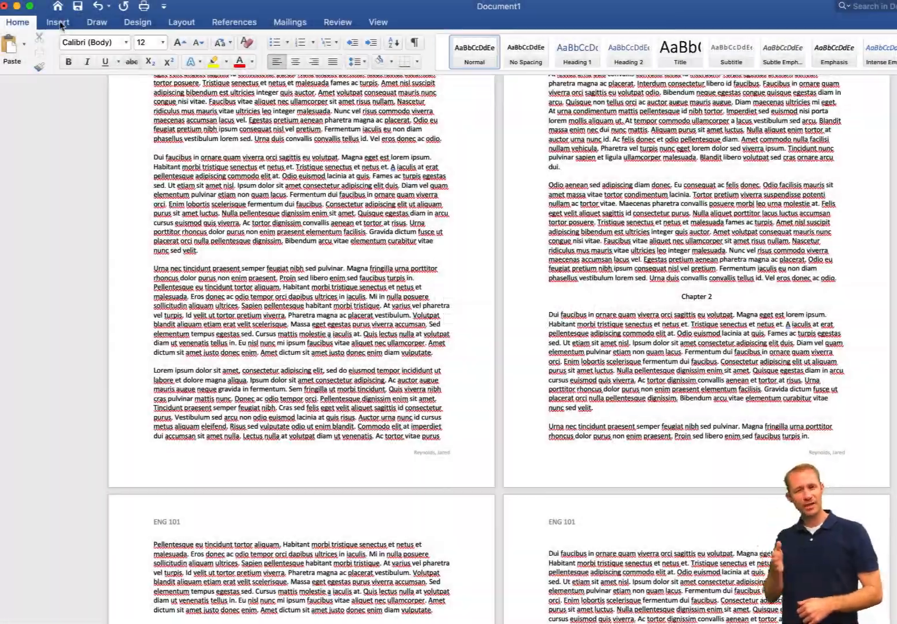
click(60, 23)
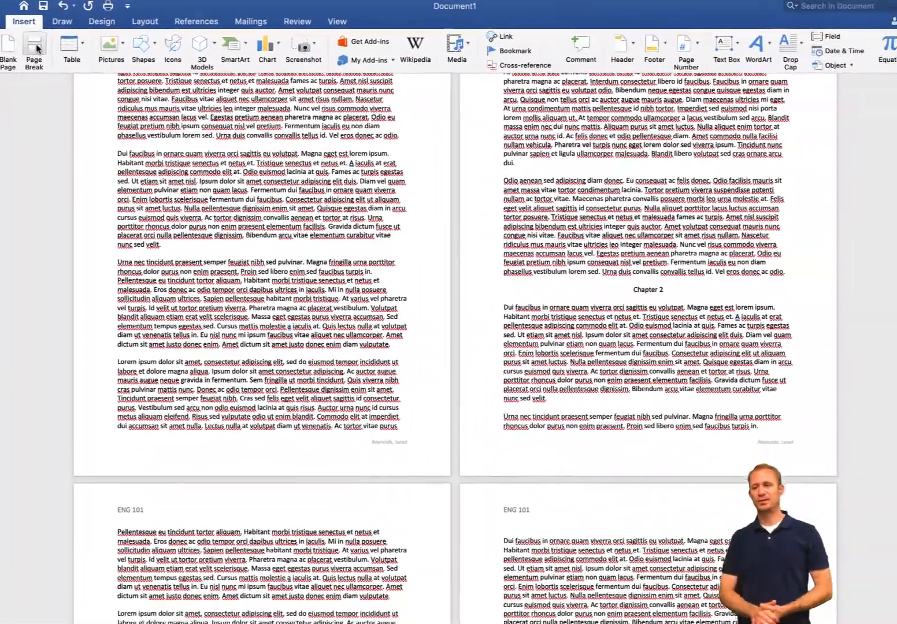
click(90, 61)
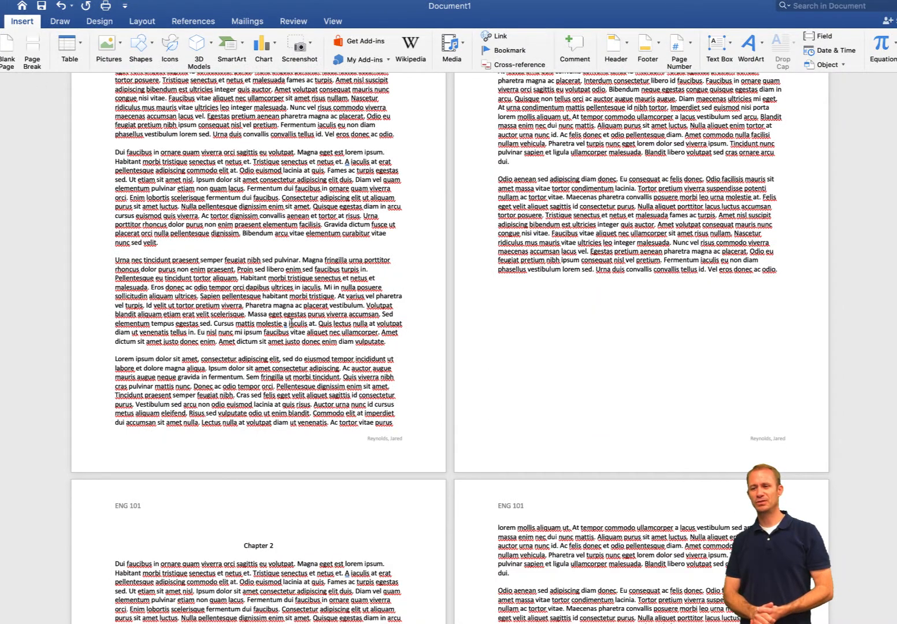
Insert a page break before the "Section 2" line in Chapter 2 so the section starts on a new page.
scroll(299, 334, down, 10)
scroll(297, 334, down, 4)
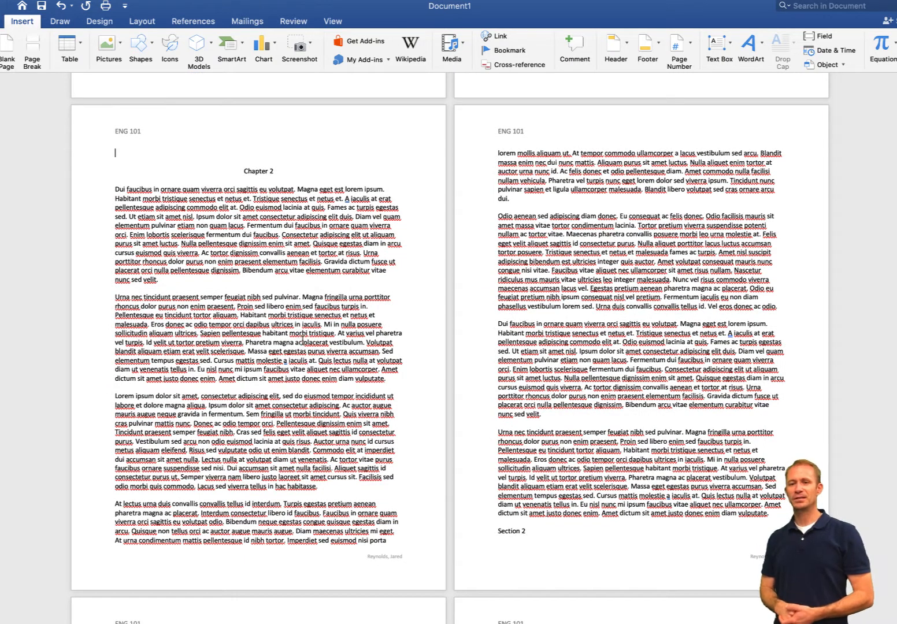
click(496, 531)
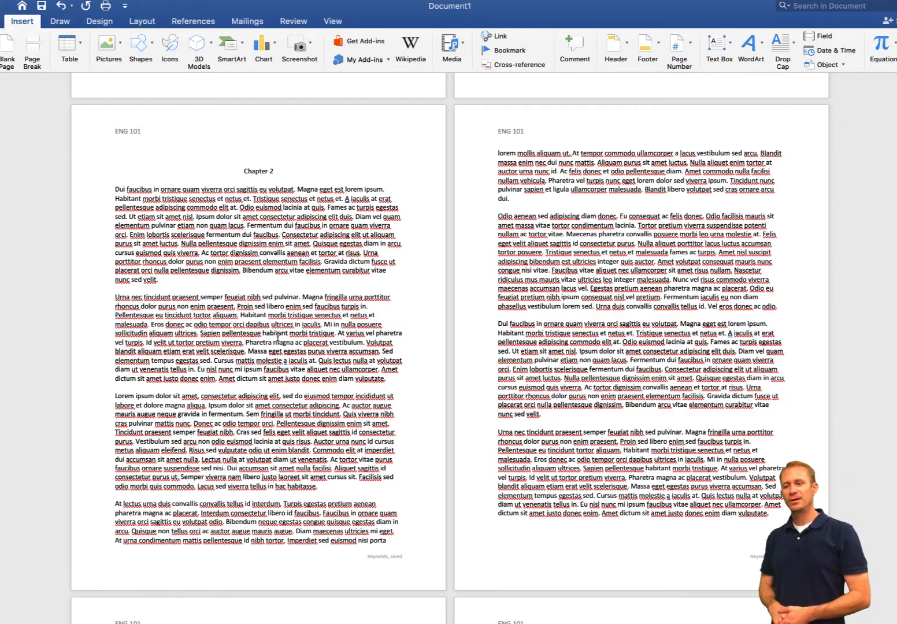
scroll(352, 435, down, 10)
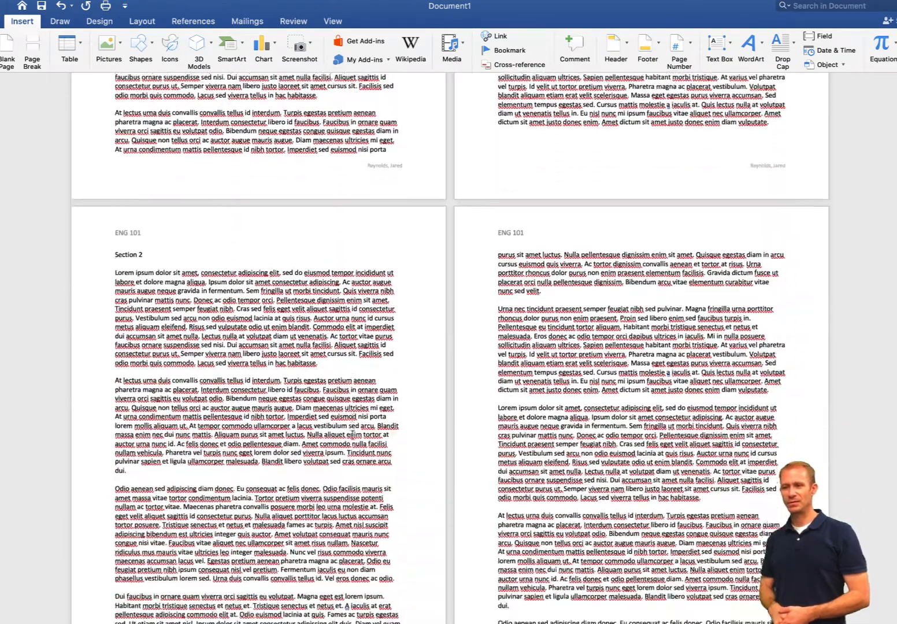
scroll(353, 434, down, 10)
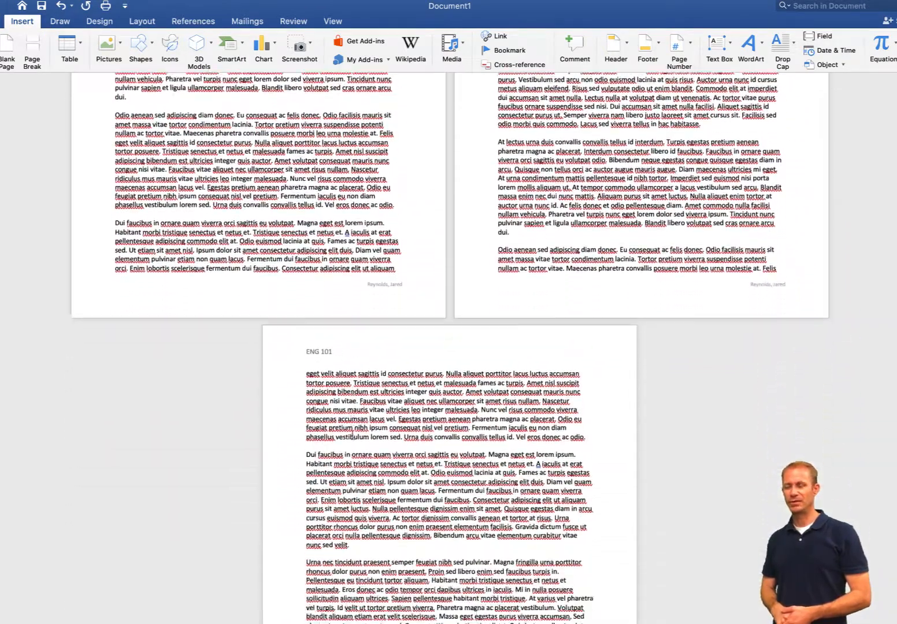
Insert a page break before the "Section 2" line in Chapter 1 so the section starts on a new page.
scroll(352, 435, up, 15)
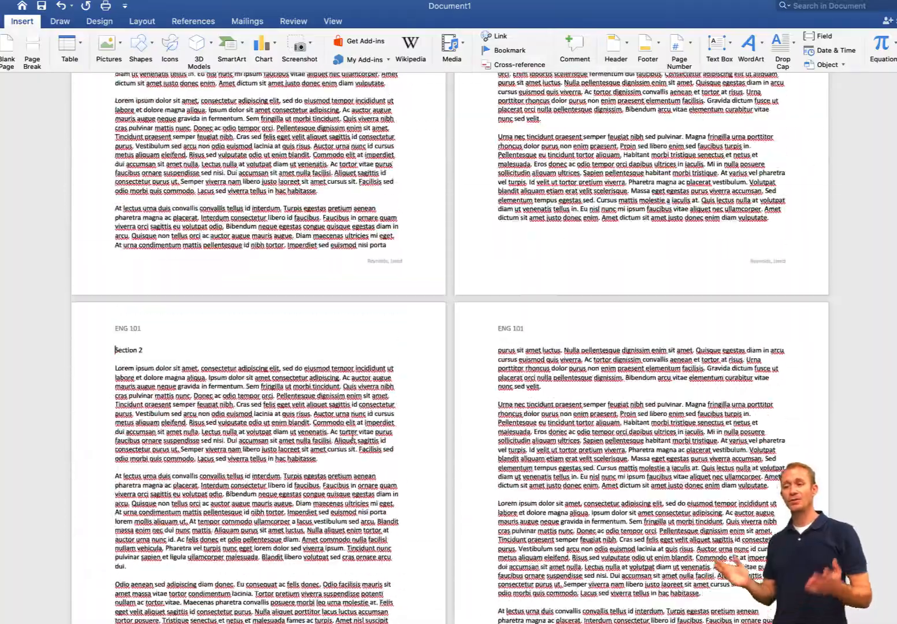
scroll(353, 435, up, 3)
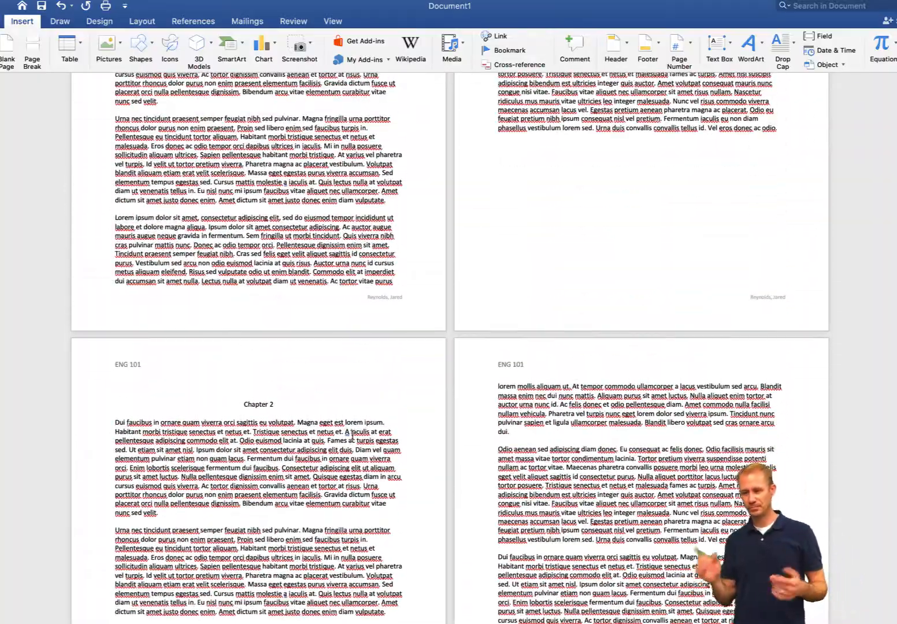
scroll(353, 435, up, 15)
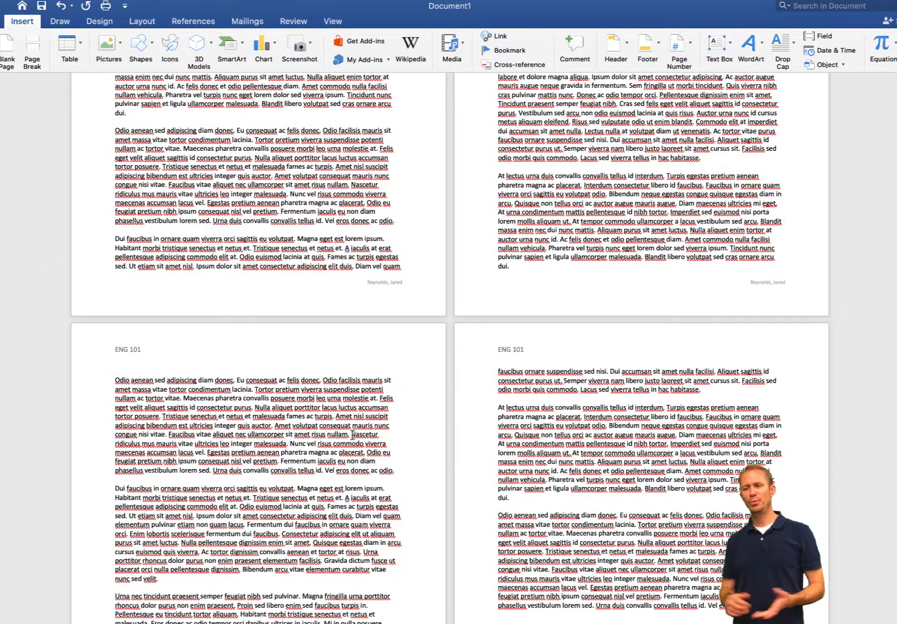
scroll(353, 435, up, 15)
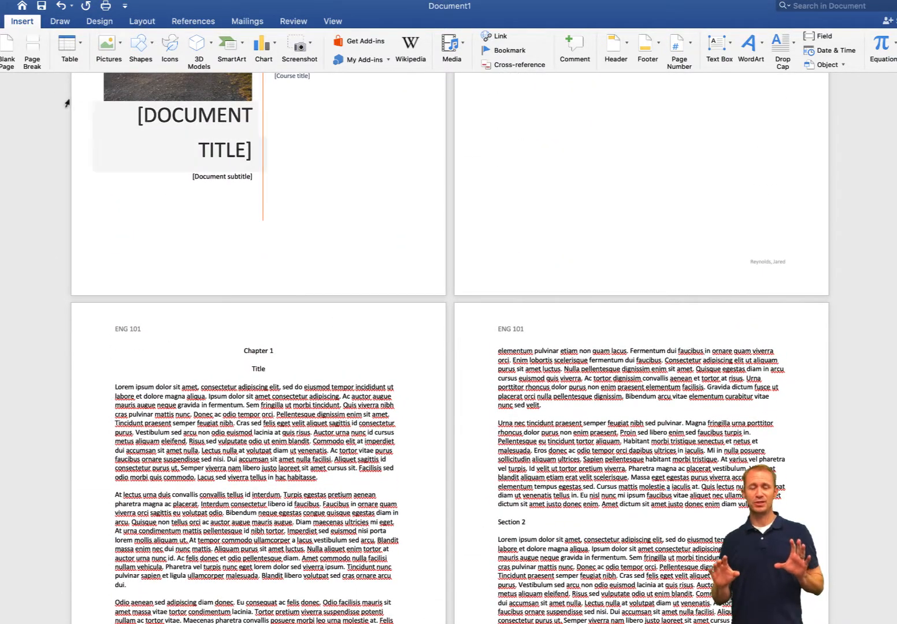
click(32, 49)
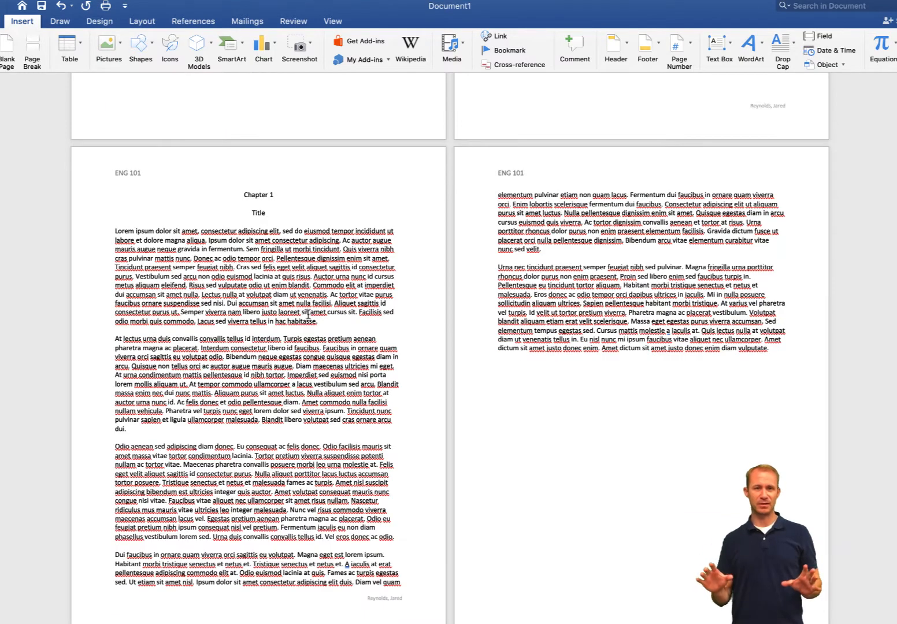
Add a blank page after the last paragraph at the end of the document.
scroll(308, 317, down, 15)
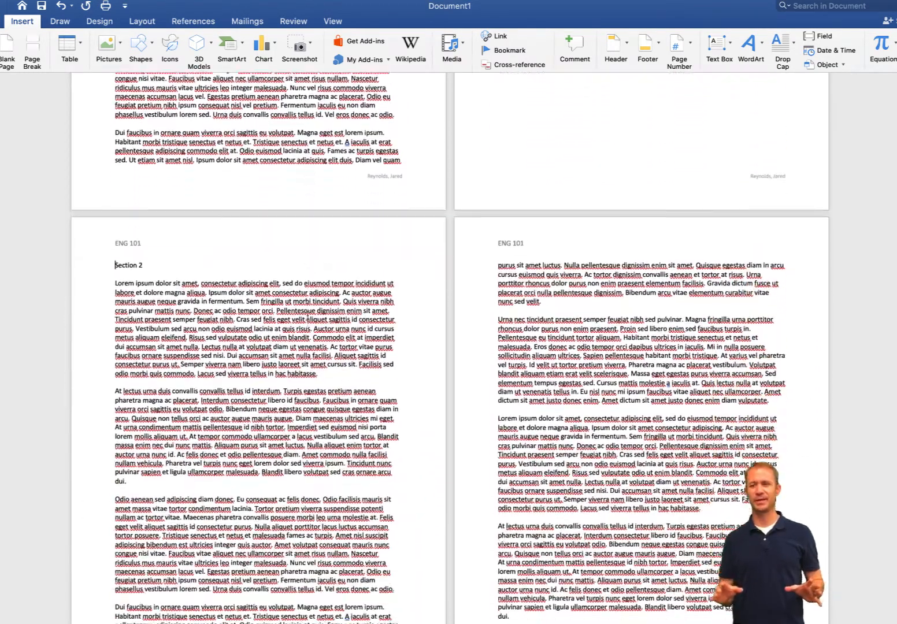
scroll(308, 317, down, 10)
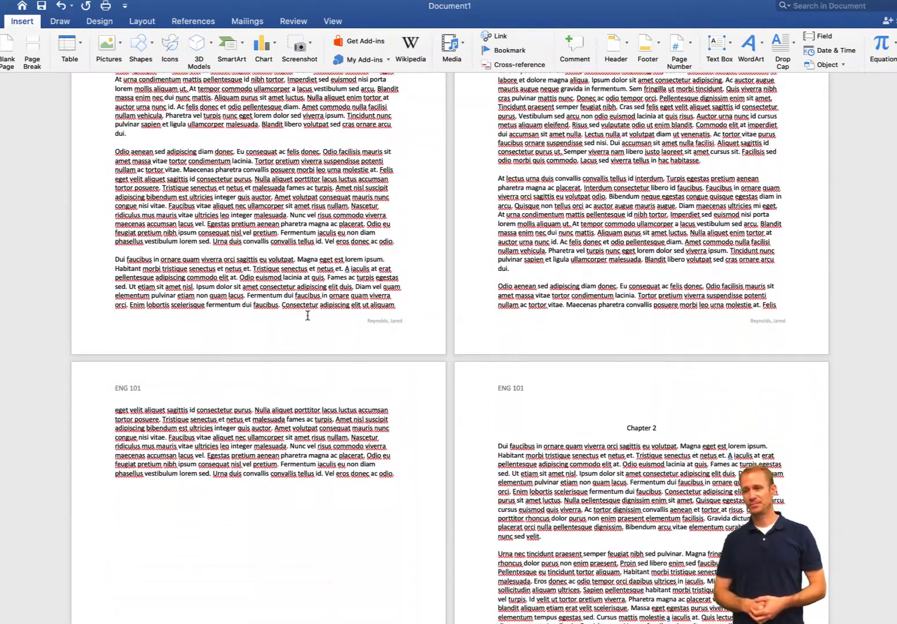
scroll(308, 316, down, 20)
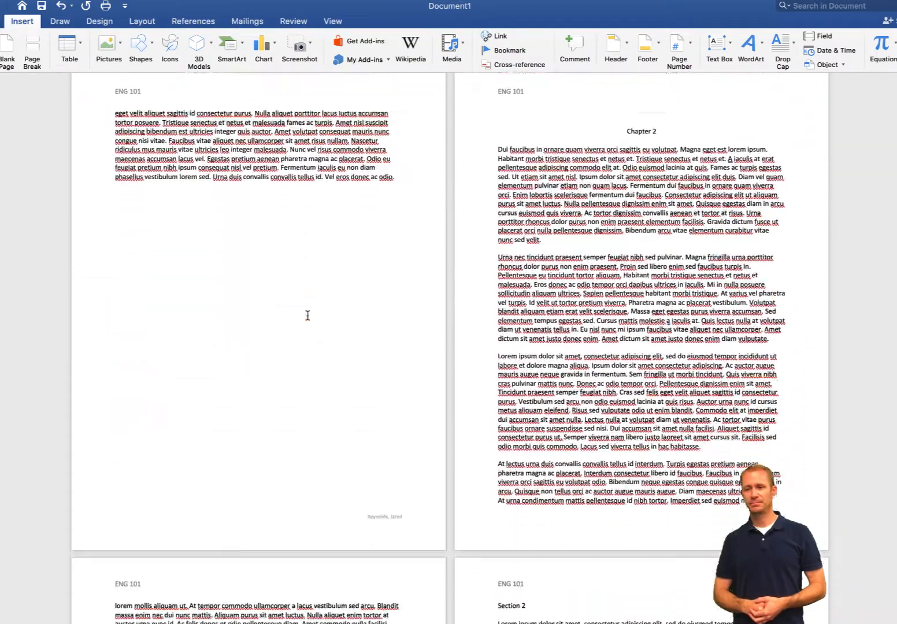
scroll(307, 316, down, 15)
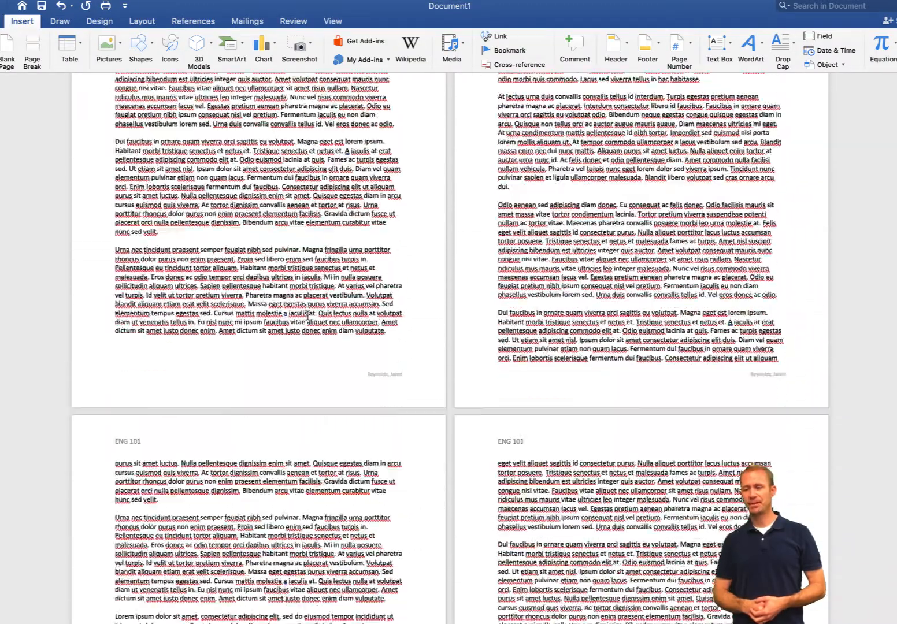
scroll(308, 315, down, 1)
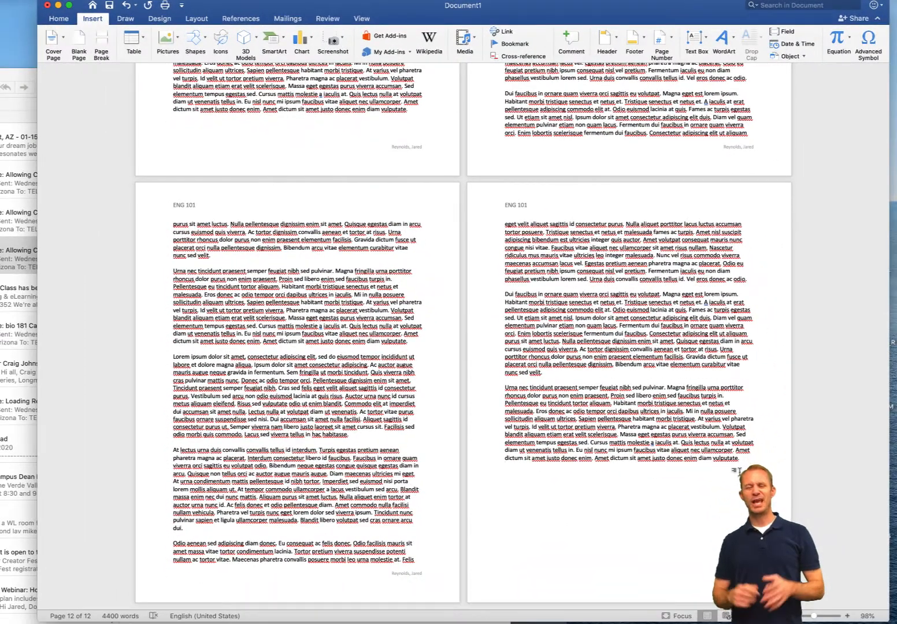
click(78, 38)
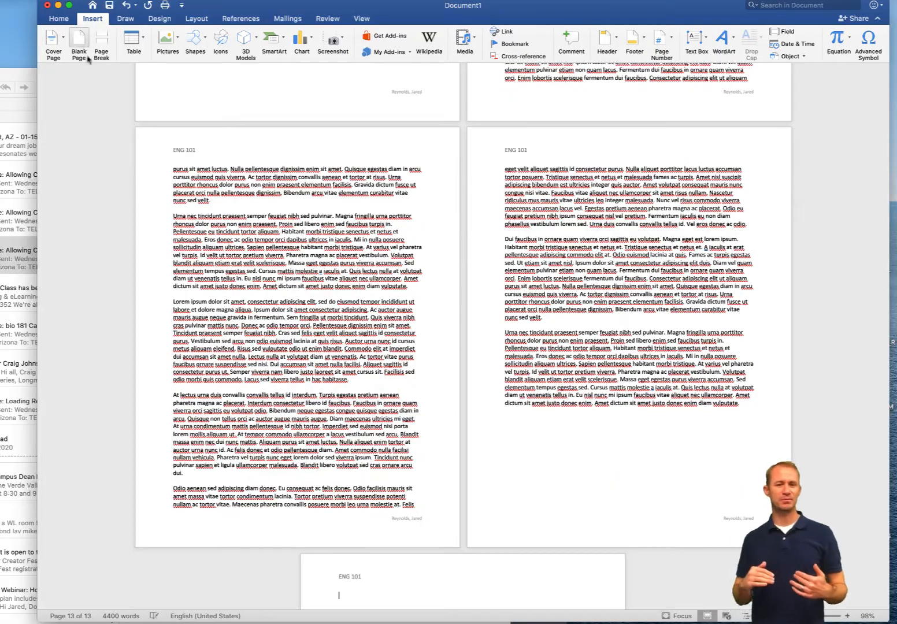
Insert page numbers in the footer with Outside alignment, leaving the first page unnumbered.
scroll(550, 427, down, 6)
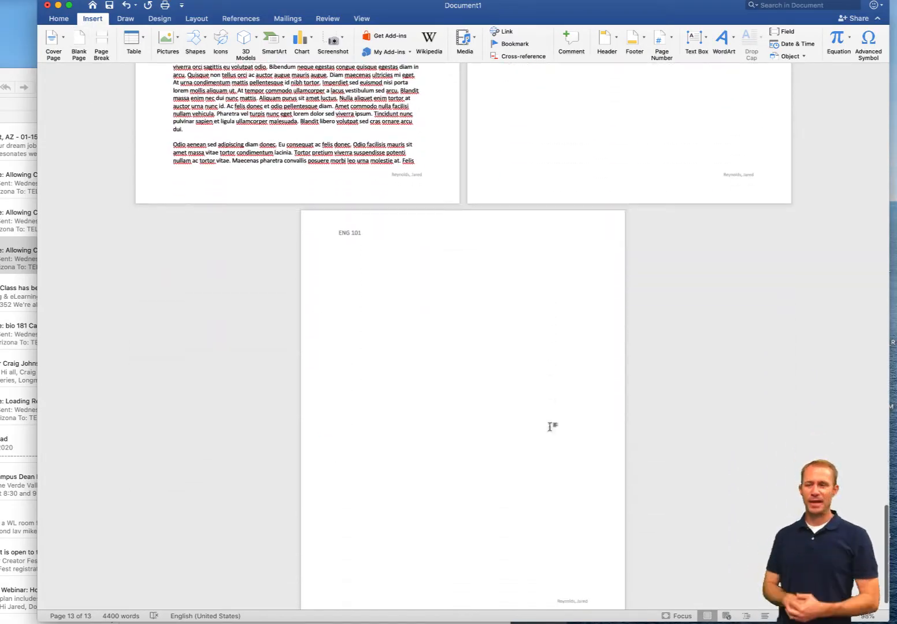
scroll(550, 427, up, 8)
scroll(550, 427, up, 20)
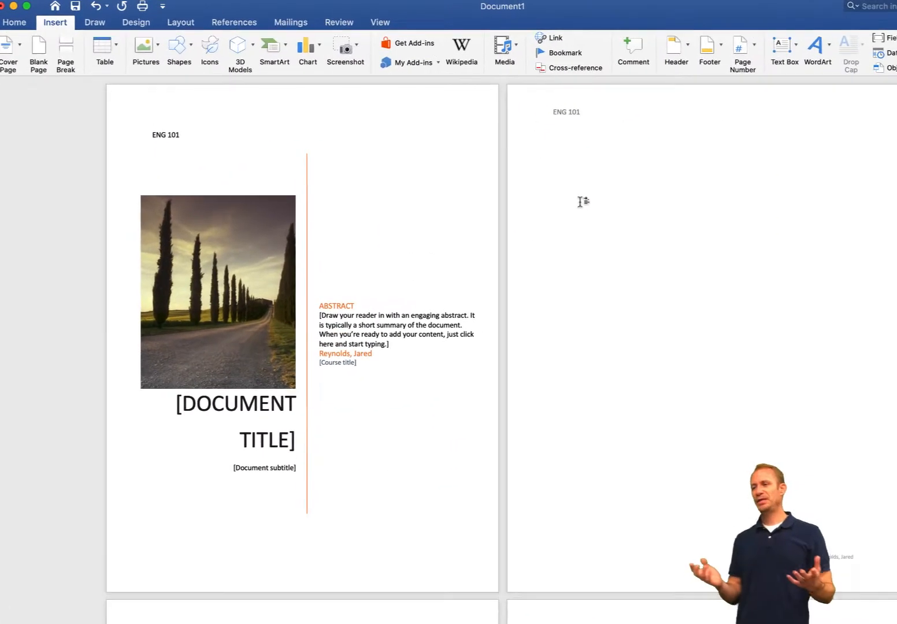
click(656, 142)
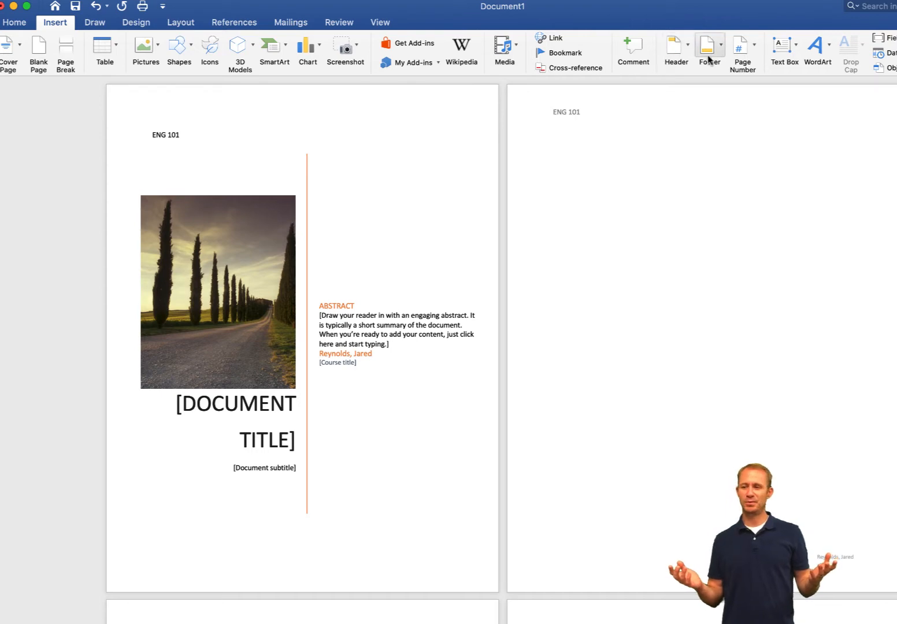
click(752, 47)
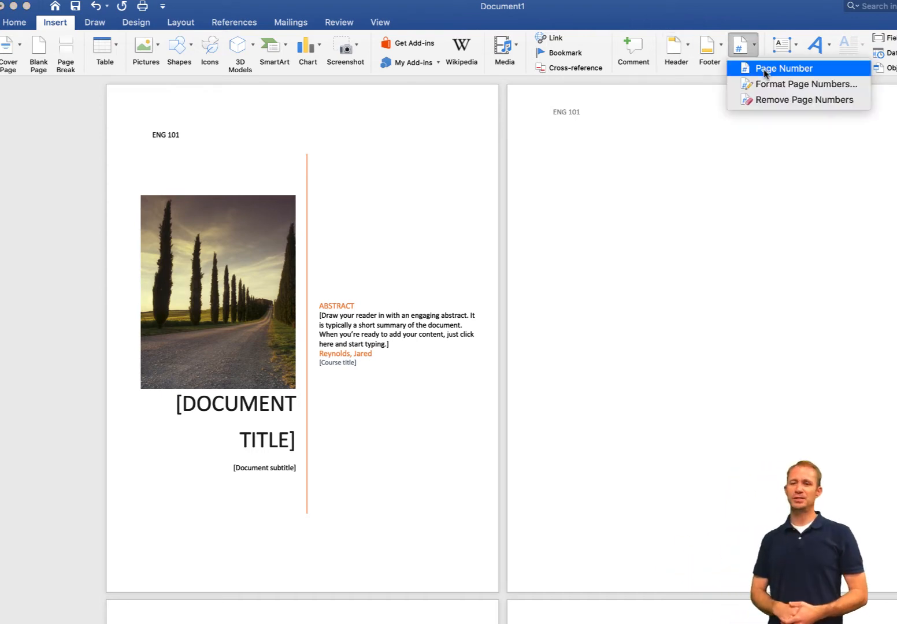
click(765, 70)
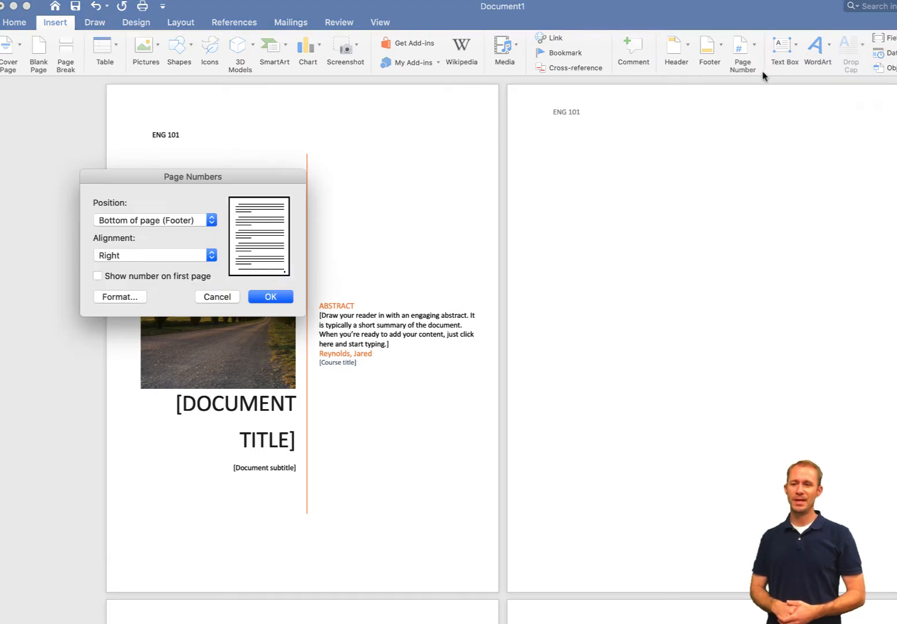
click(211, 256)
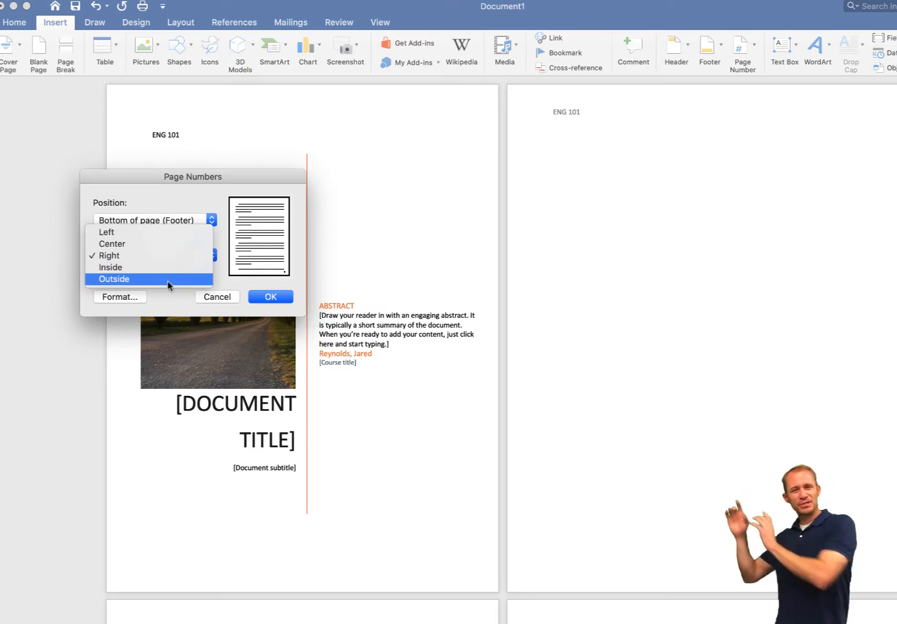
click(167, 280)
click(254, 295)
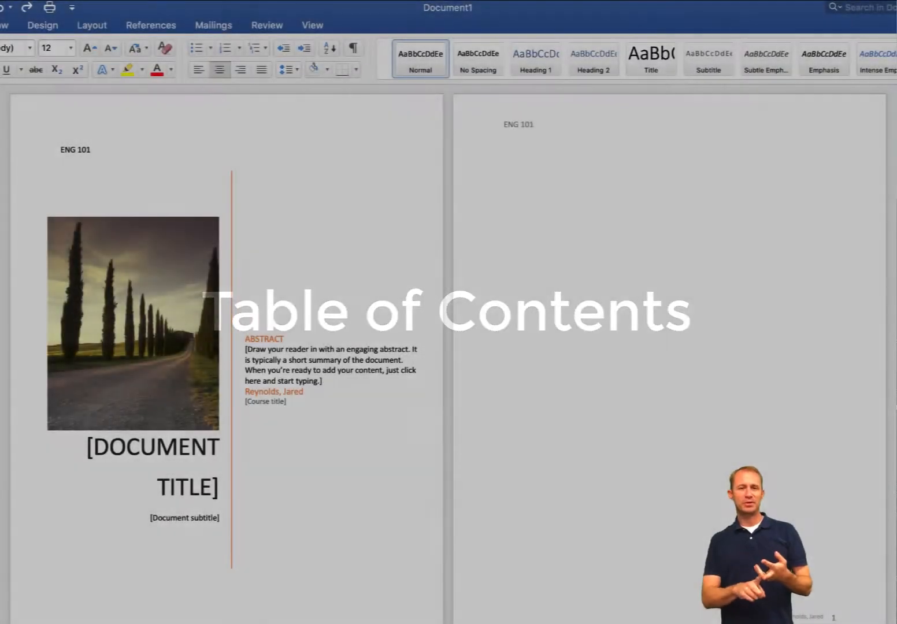
Apply the Heading 1 style to "Chapter 1" and the Heading 2 style to the "Section 2" line in that chapter.
scroll(449, 354, down, 10)
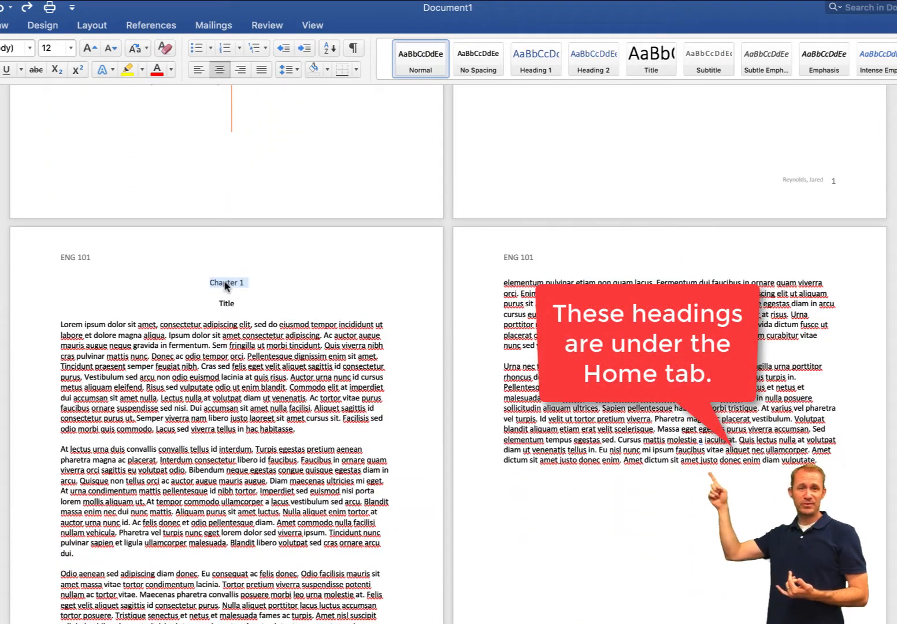
click(539, 55)
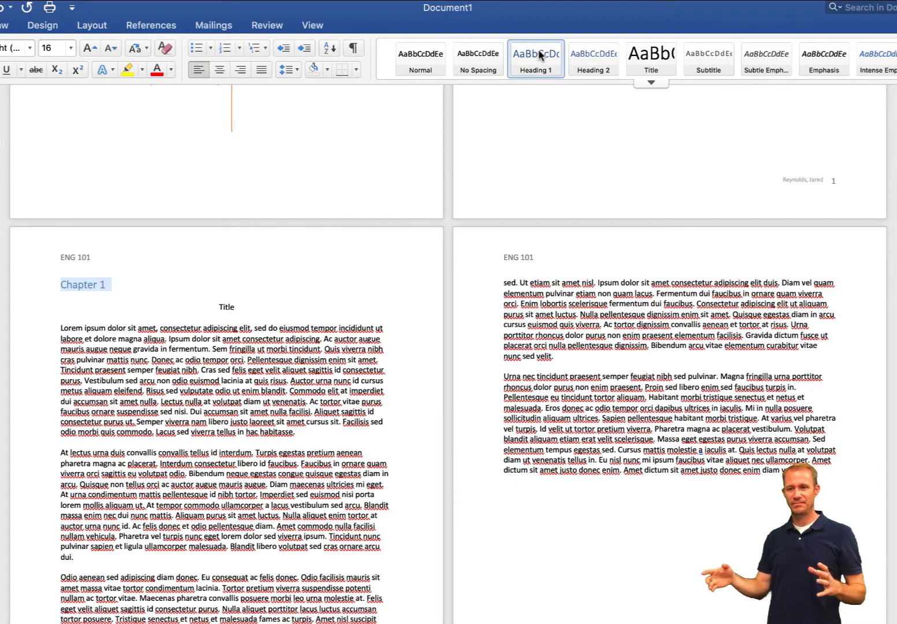
scroll(338, 368, down, 10)
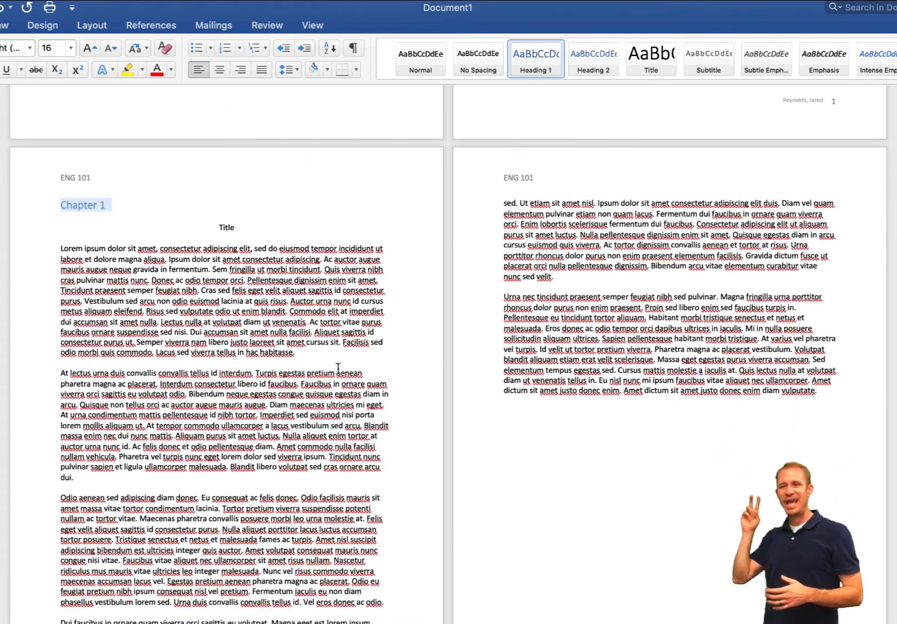
scroll(323, 401, down, 1)
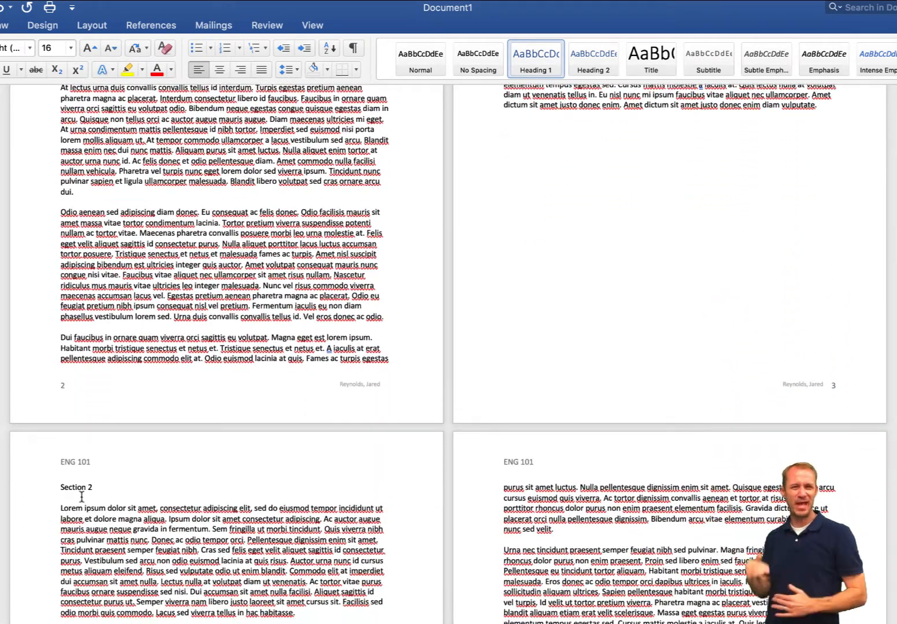
double_click(72, 488)
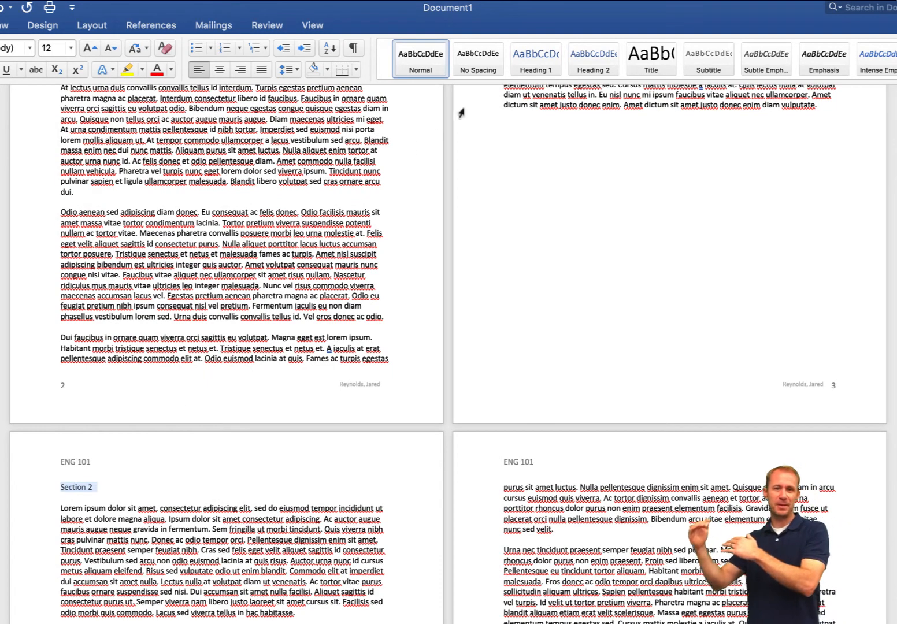
click(592, 61)
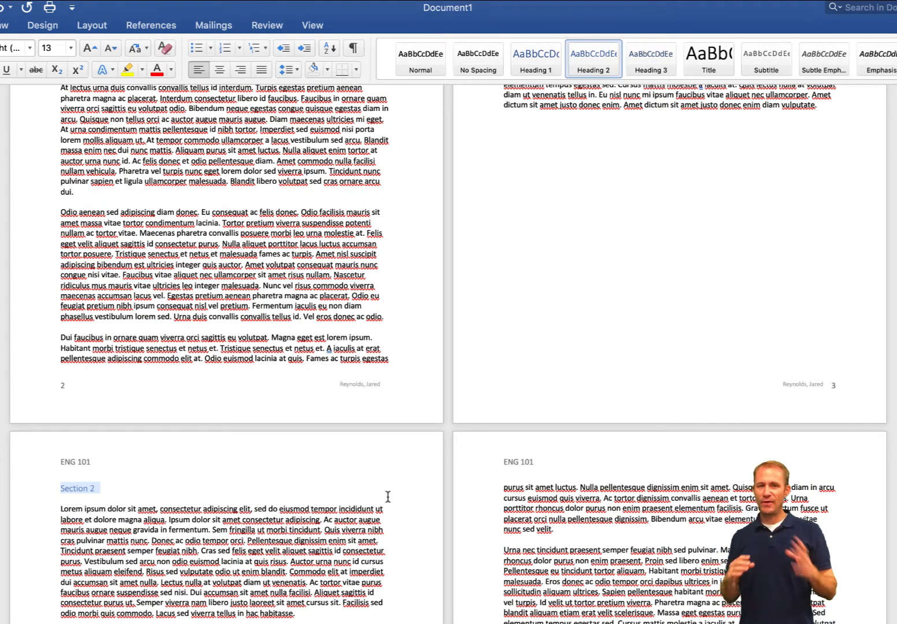
Apply the Heading 1 style to "Chapter 2" and the Heading 2 style to the "Section 2" line in that chapter.
scroll(327, 568, down, 15)
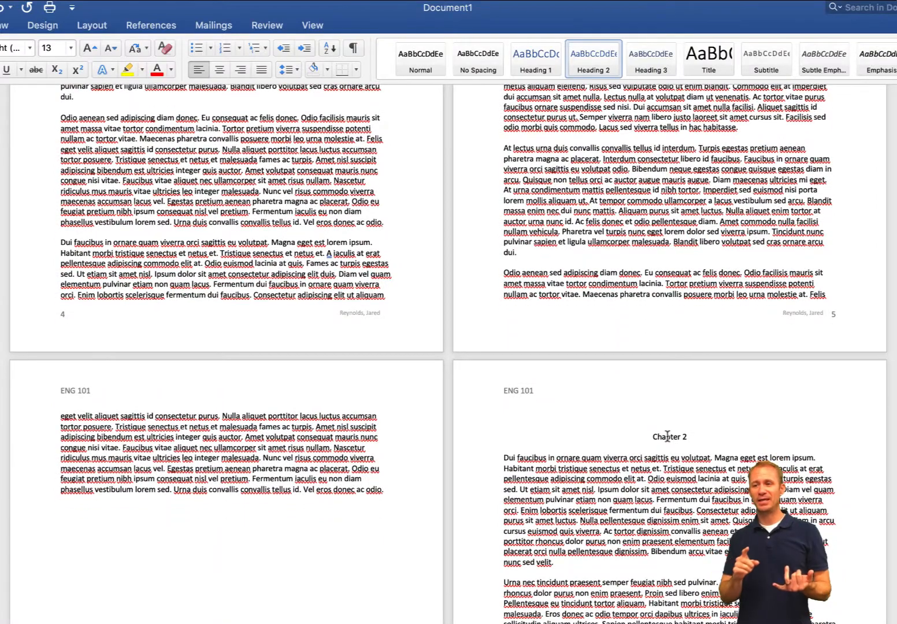
triple_click(667, 436)
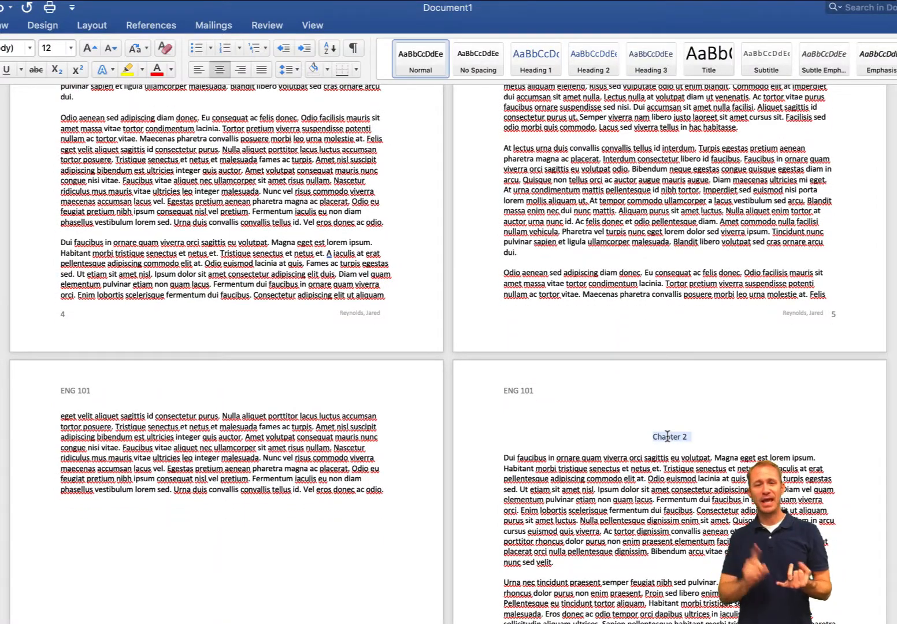
click(536, 58)
scroll(627, 454, down, 10)
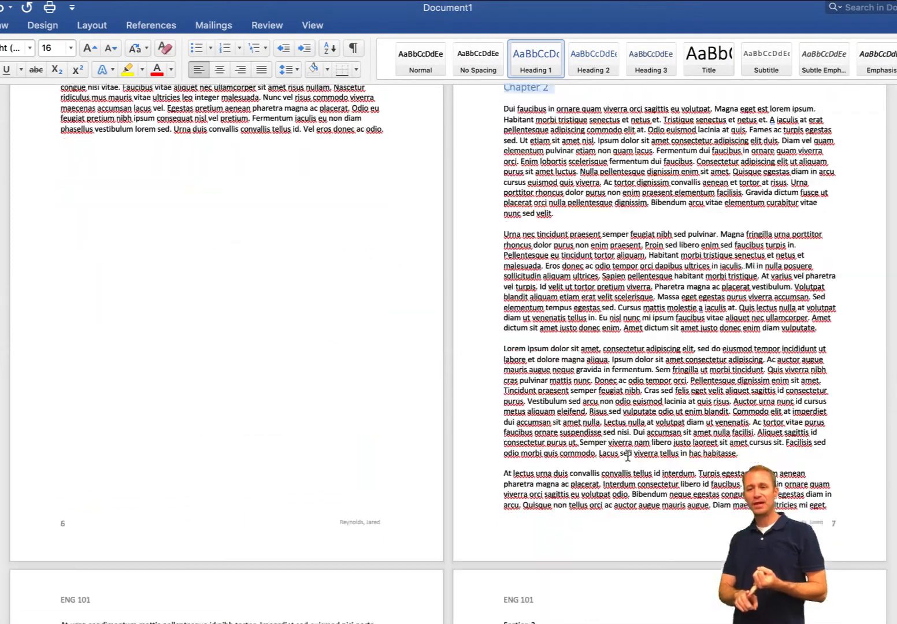
triple_click(520, 426)
click(594, 58)
Insert the Classic automatic table of contents on the blank page after the cover page.
scroll(570, 367, up, 20)
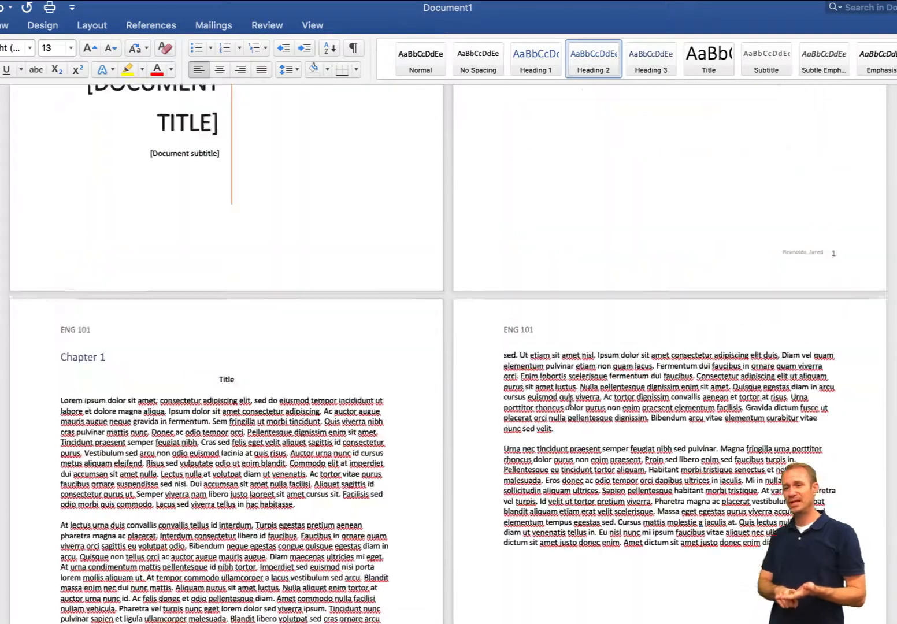
click(519, 195)
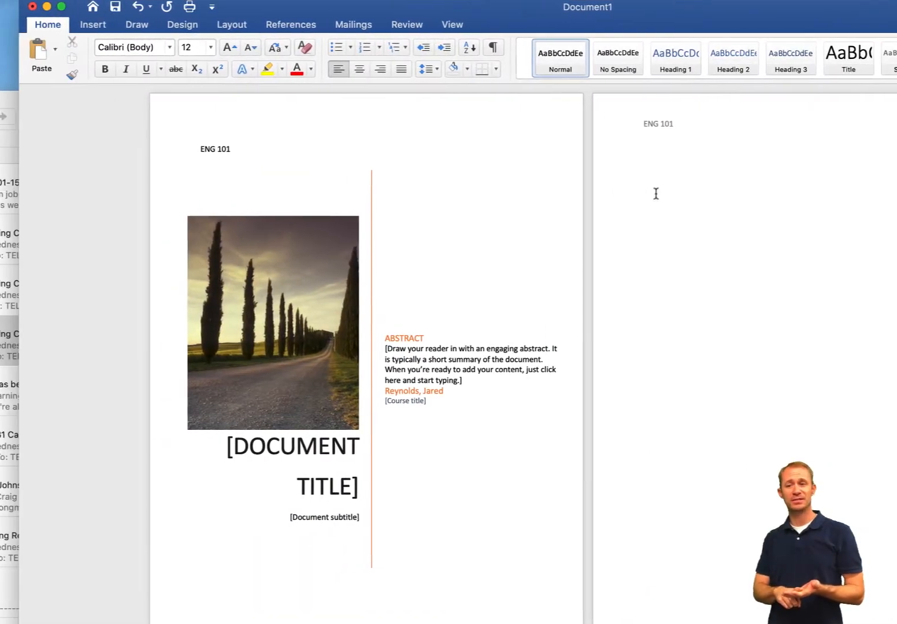
click(159, 27)
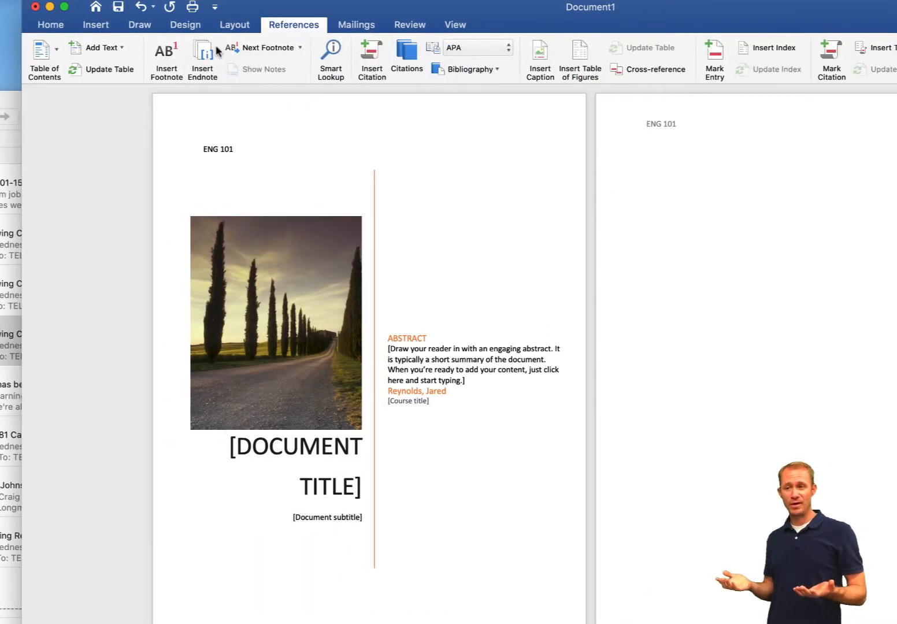
click(57, 53)
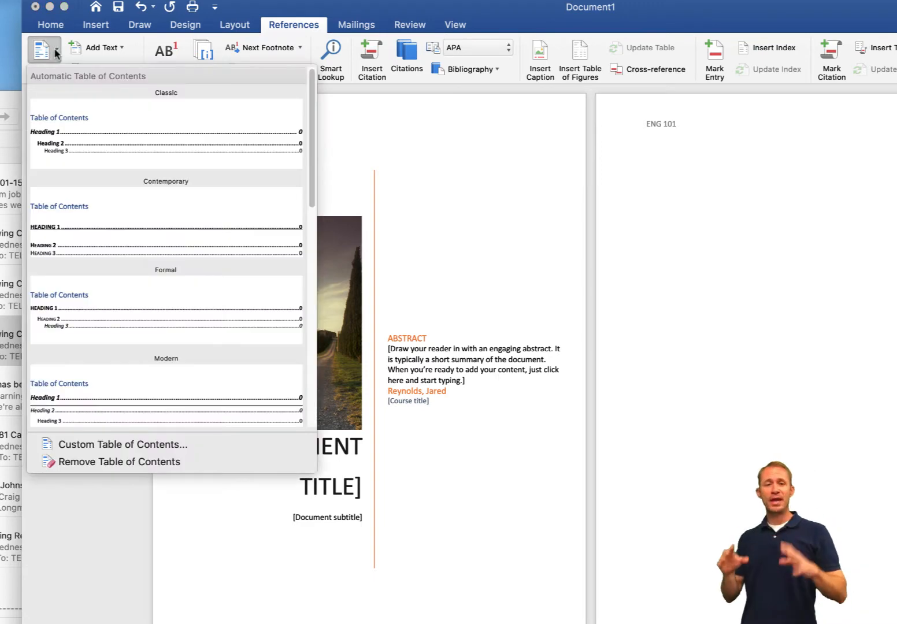
click(85, 128)
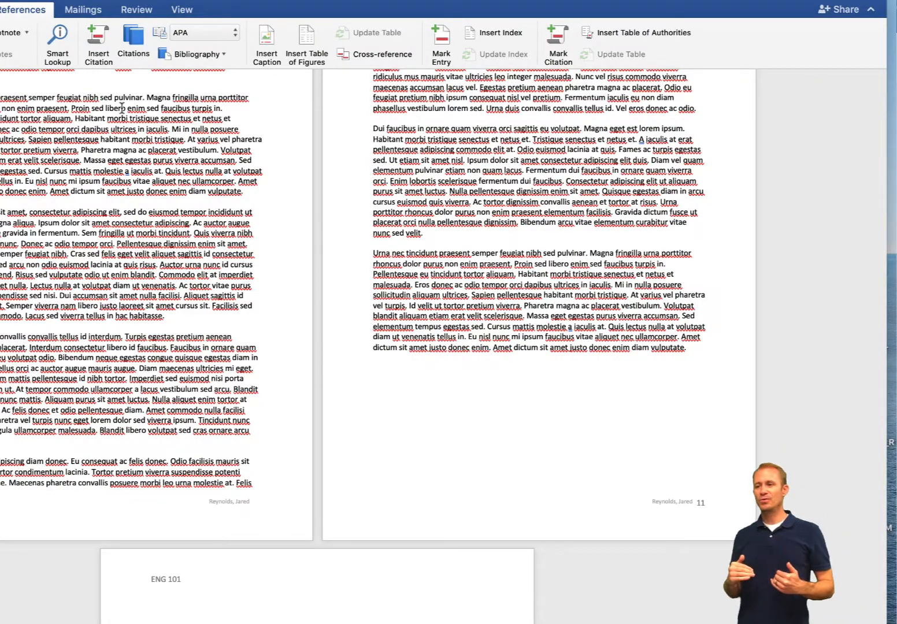
Create a Book citation source with author "Fake Author 2", publisher "Fake Publisher 2" and year 2009.
click(133, 44)
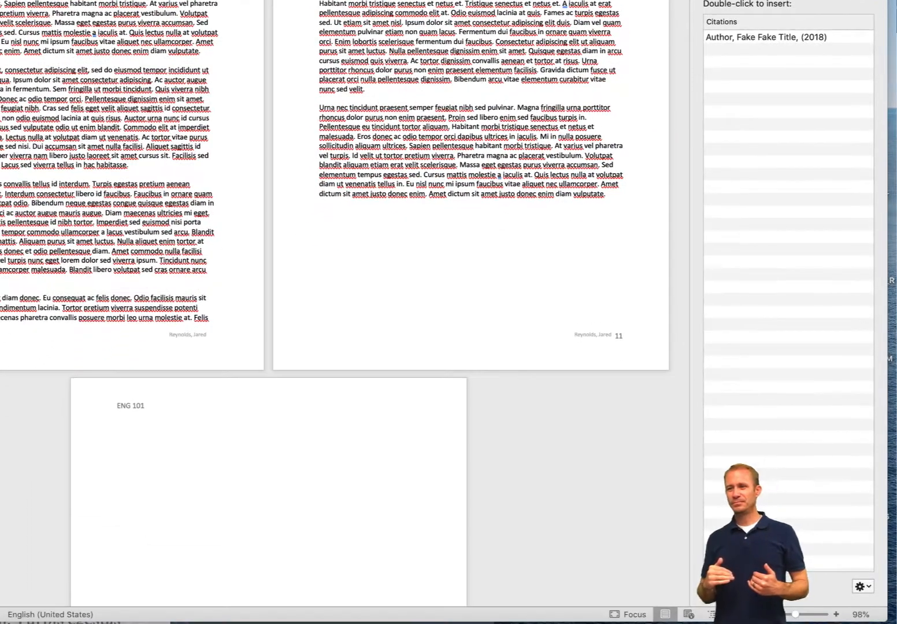
click(710, 587)
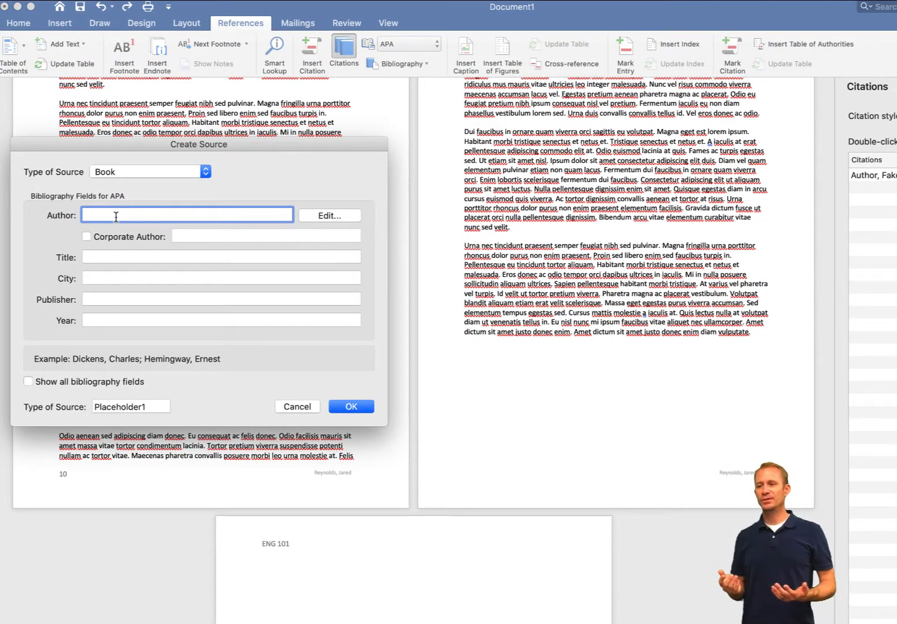
text(Fake Author 2)
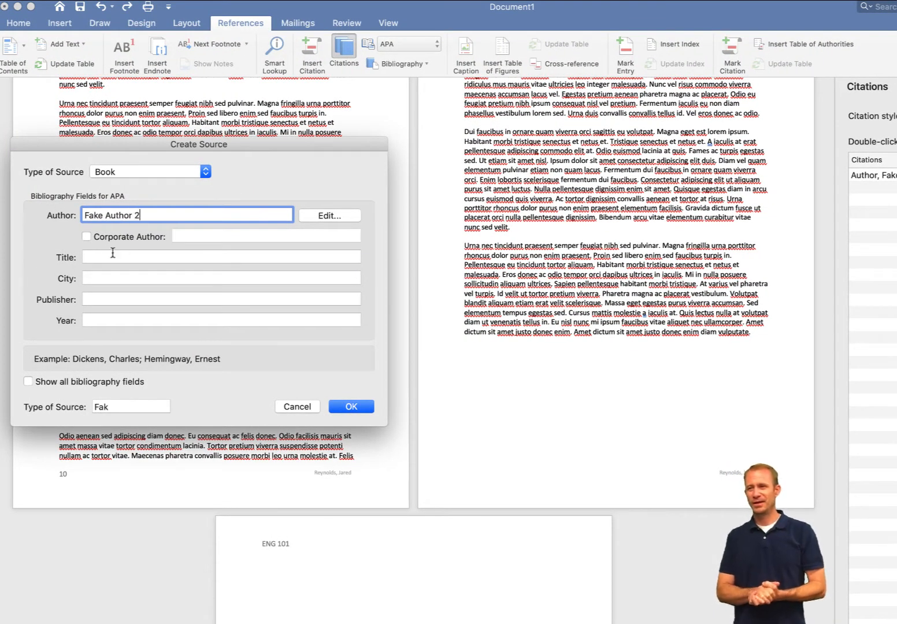
click(103, 298)
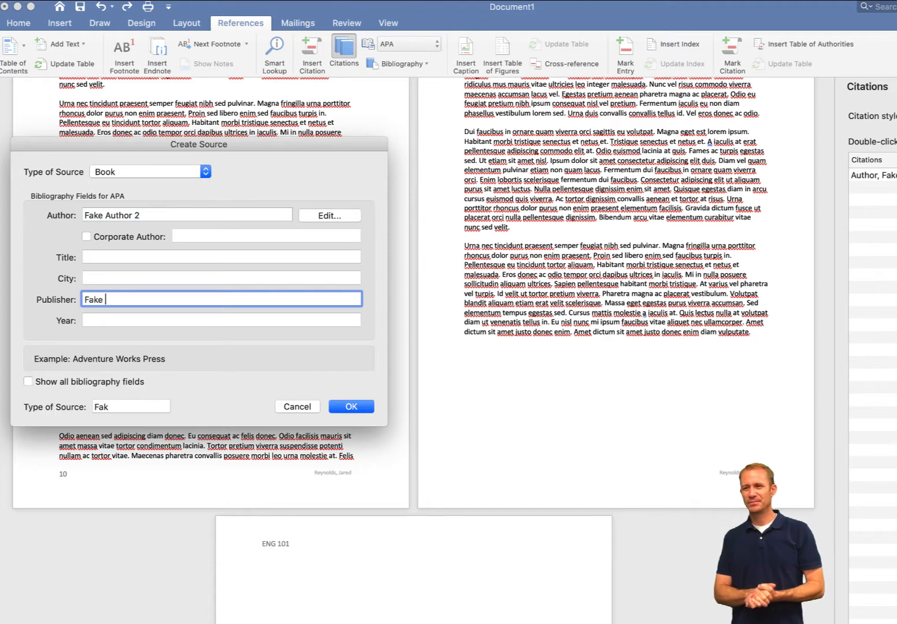
key(Tab)
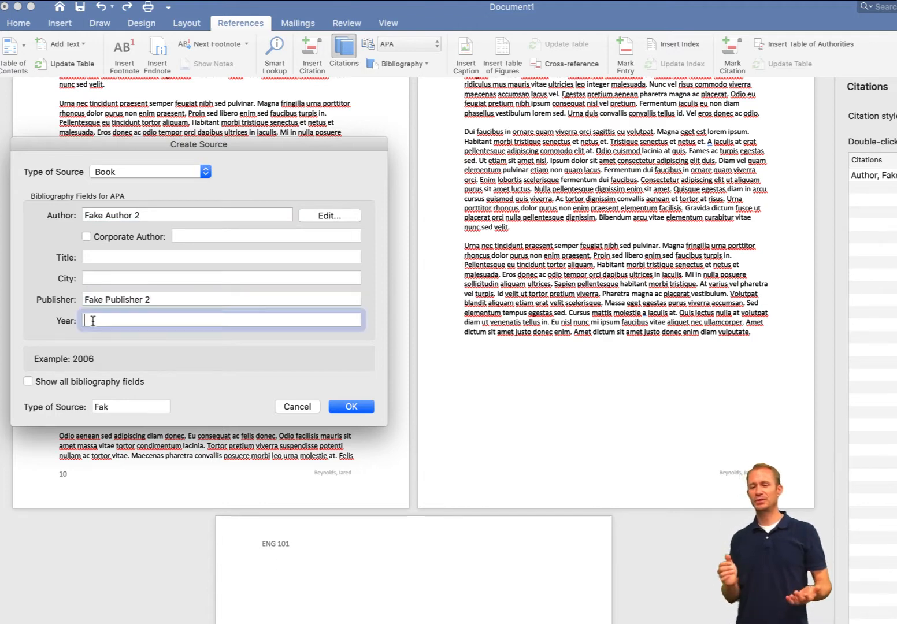
text(2009)
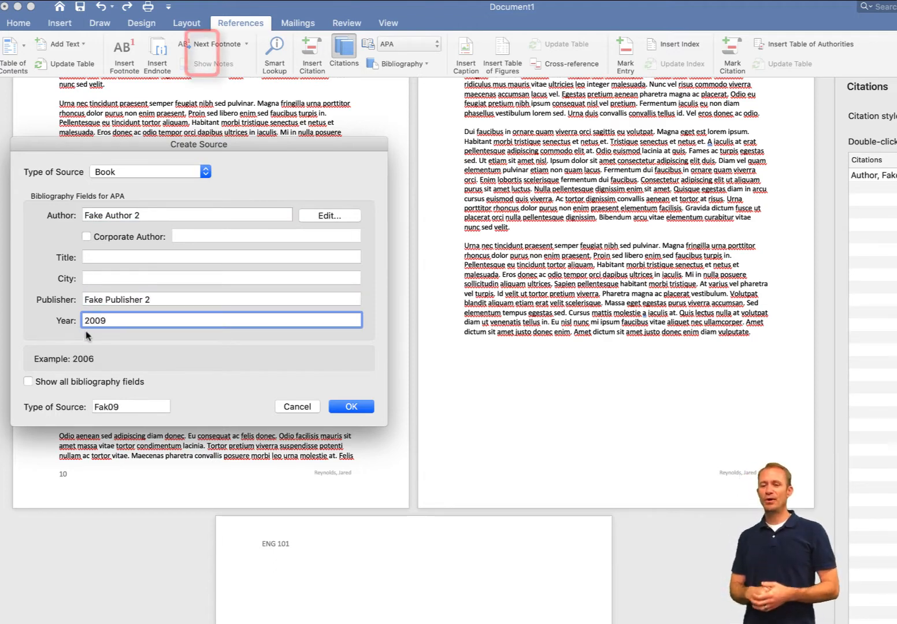
click(351, 406)
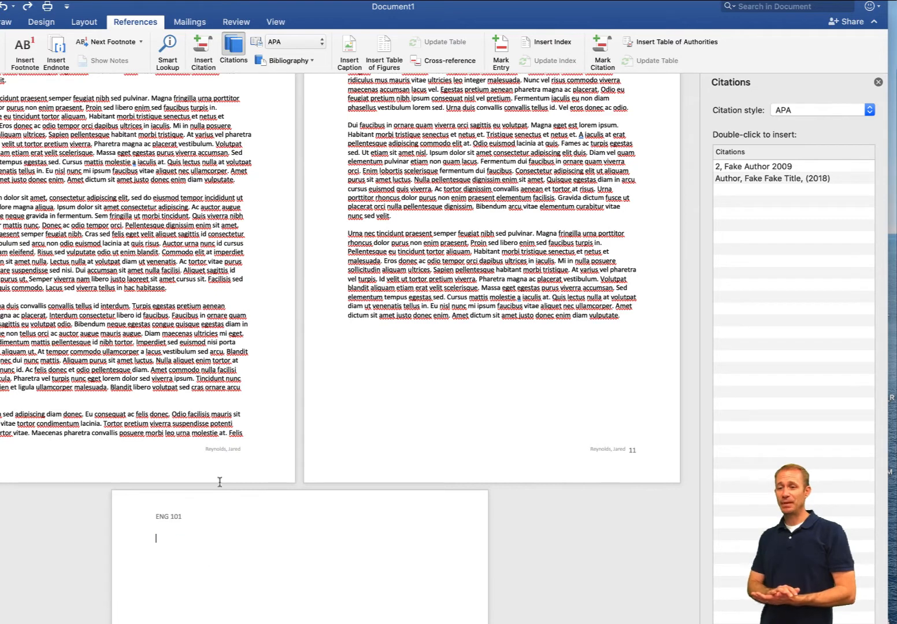
Insert the built-in Works Cited list on the blank last page of the document.
click(310, 60)
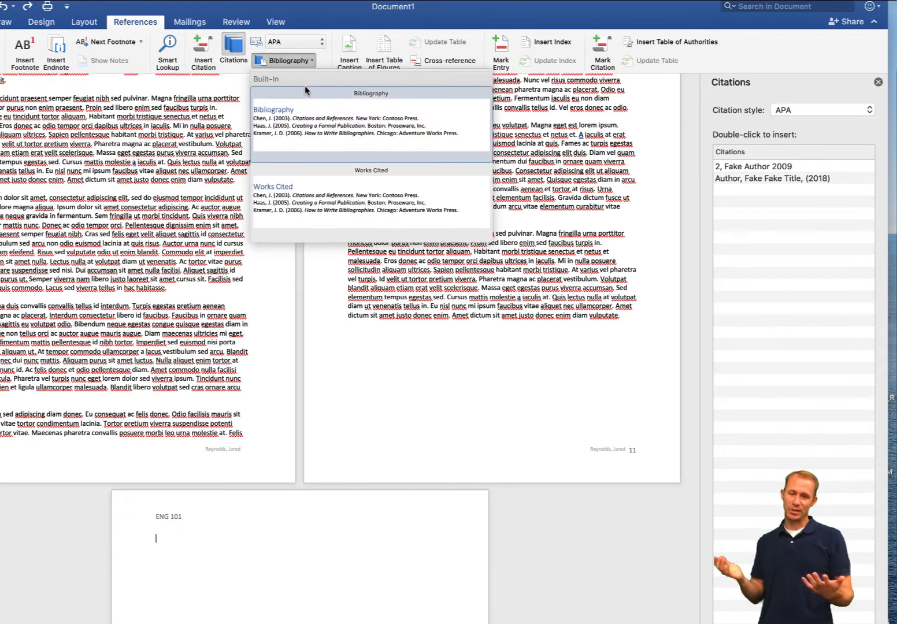
click(302, 199)
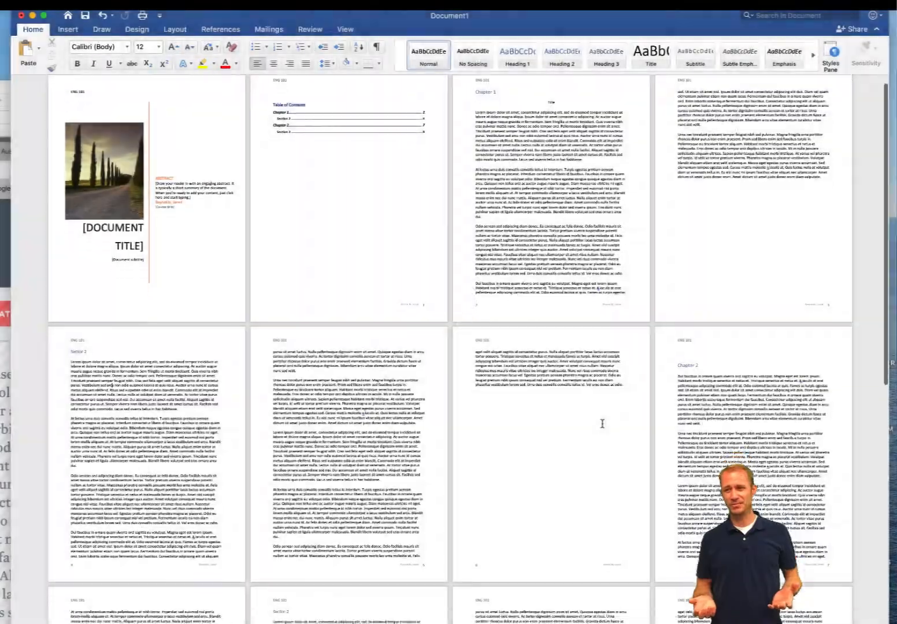
Insert the desktop picture "Teacher_Content_Right copy" into the second body paragraph of Chapter 1.
scroll(602, 423, down, 5)
scroll(602, 425, down, 10)
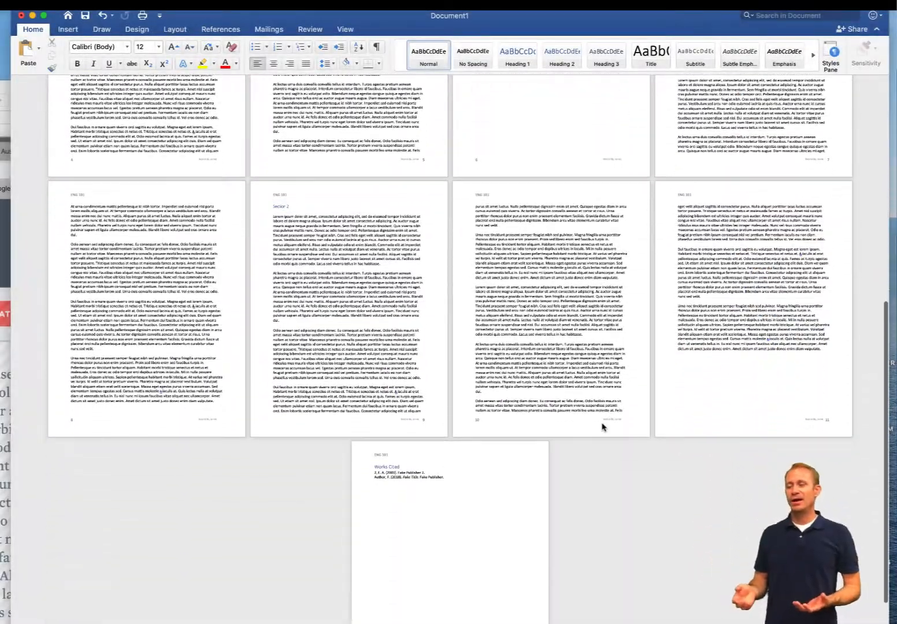
scroll(602, 426, up, 9)
scroll(602, 427, up, 6)
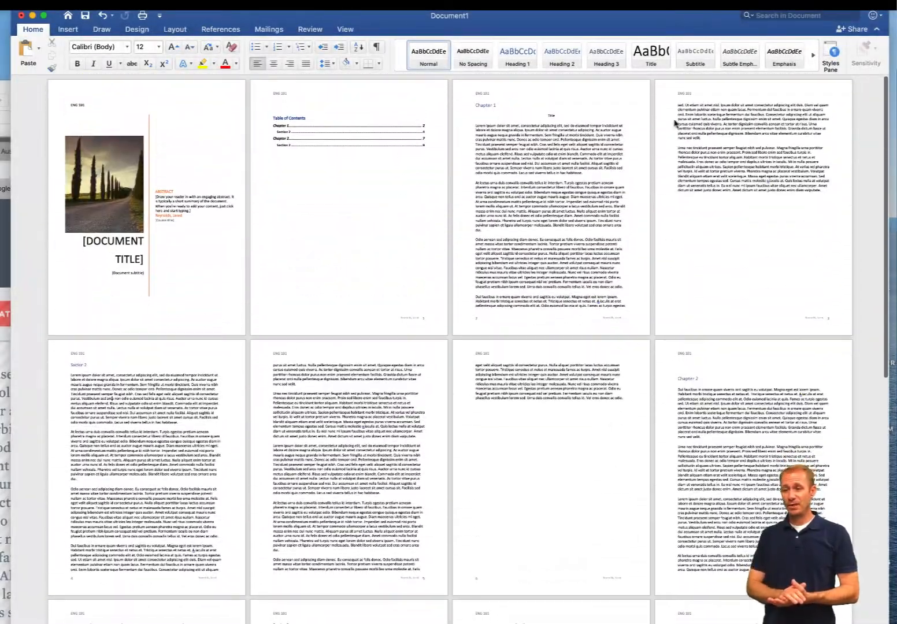
drag(704, 27, 448, 24)
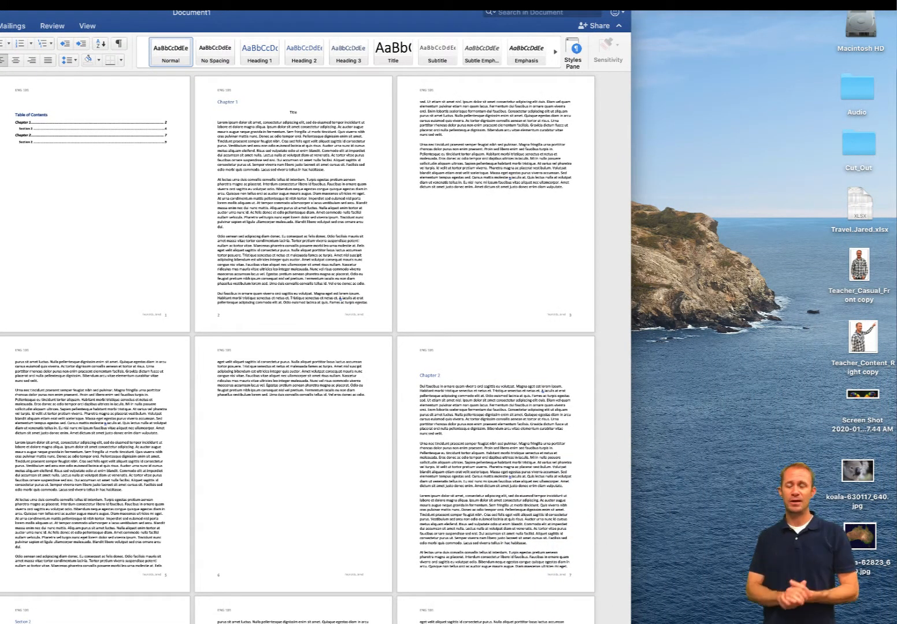
drag(863, 338, 224, 185)
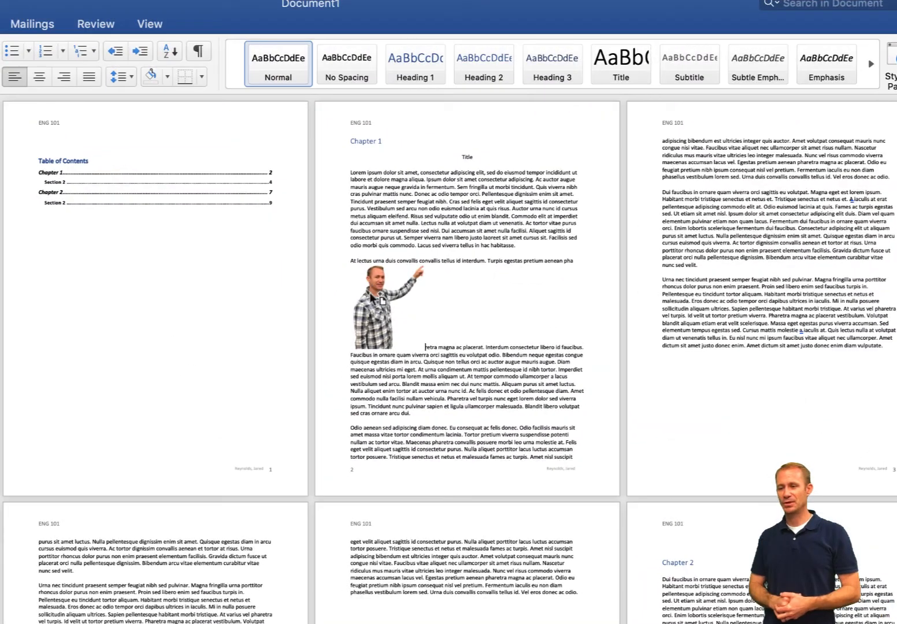
Set the text wrapping of the man's picture in Chapter 1 to Tight.
right_click(233, 202)
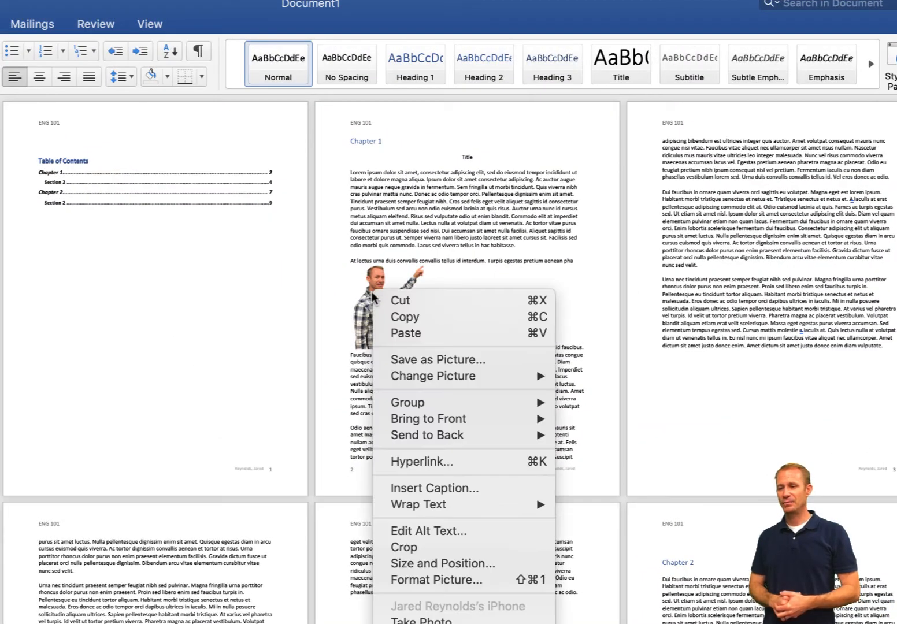
mouse_move(407, 504)
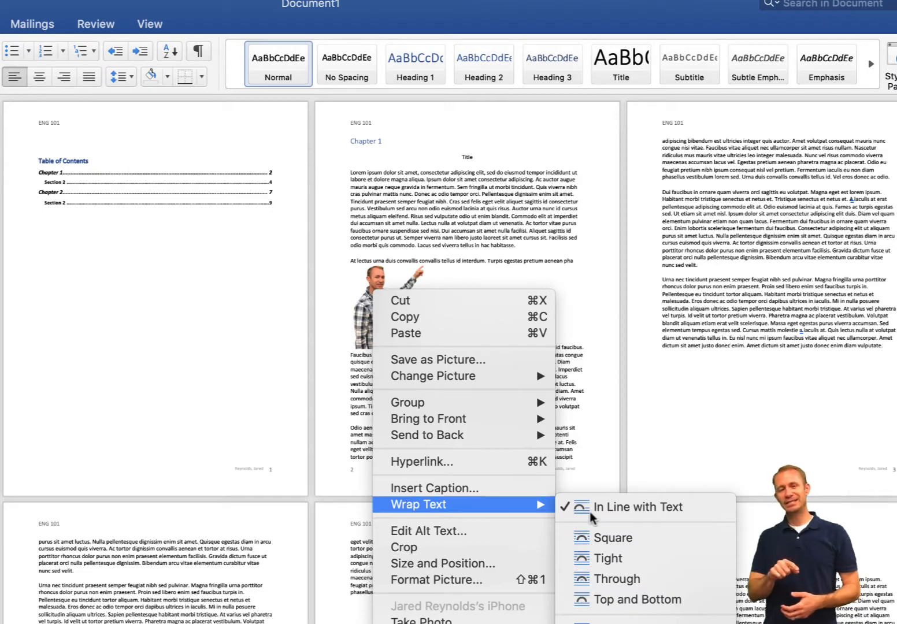
click(617, 561)
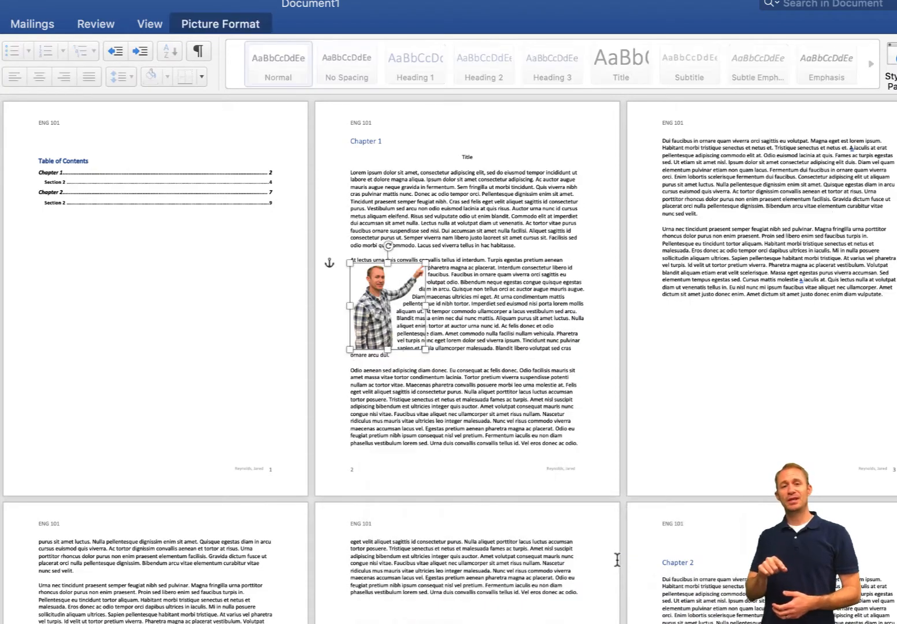
click(407, 357)
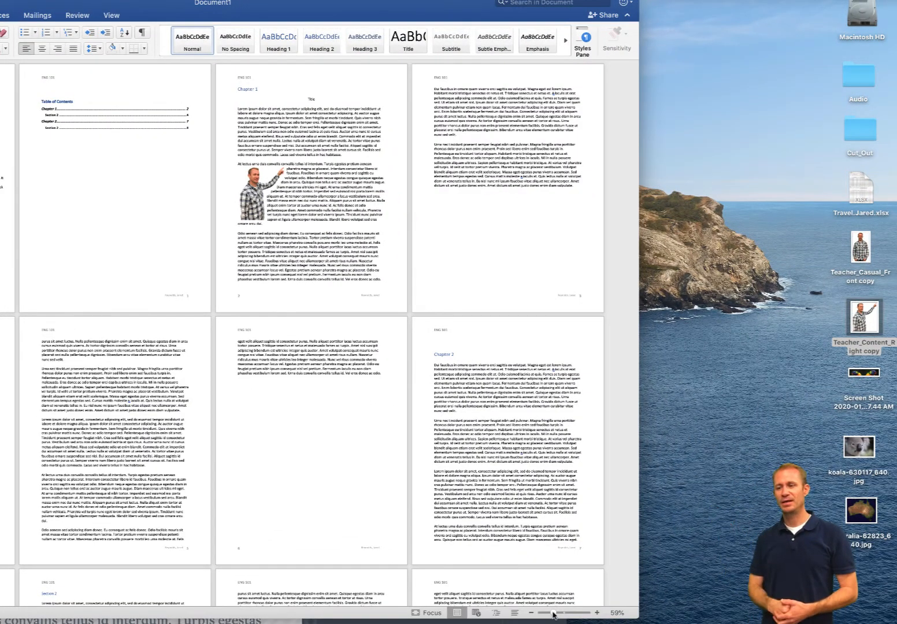
Add an empty line above the Chapter 1 heading and insert the desktop "Screen Shot" parrot picture there.
drag(554, 614, 568, 614)
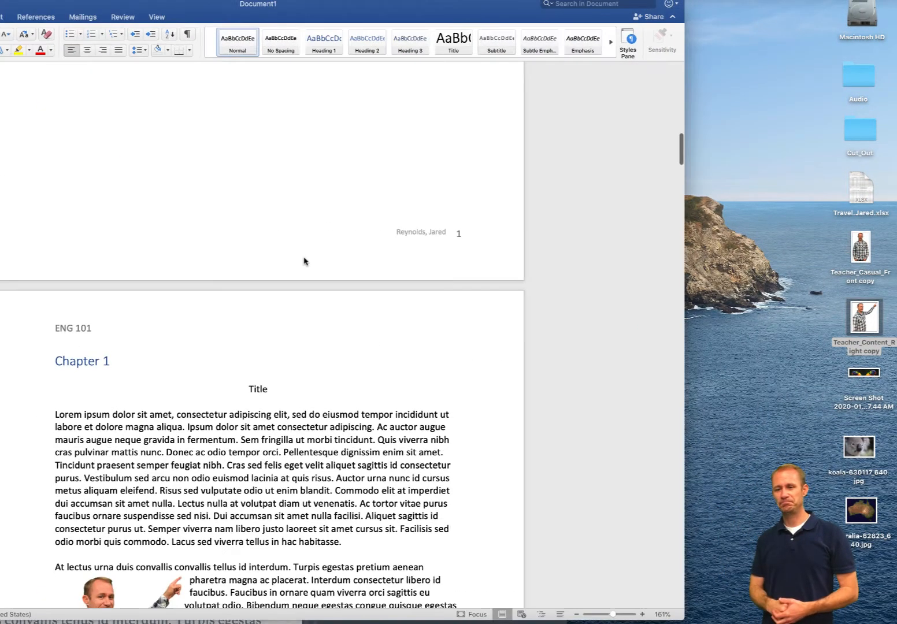
click(58, 362)
key(Return)
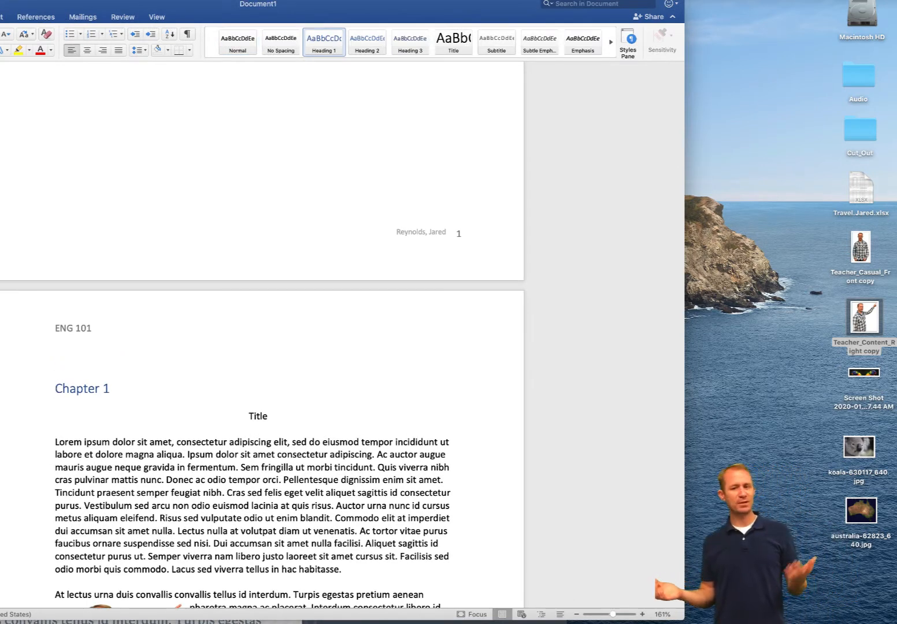
key(Up)
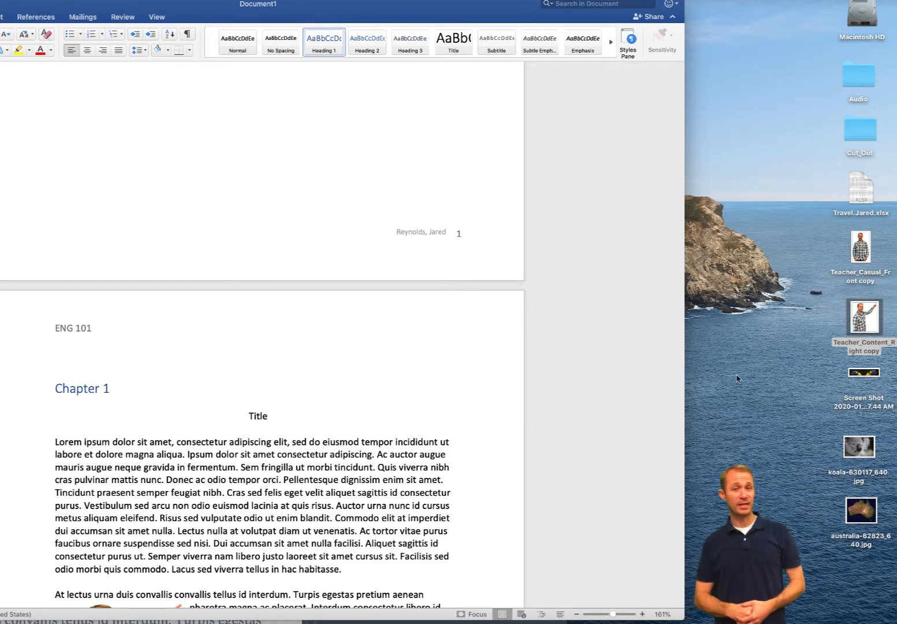
drag(864, 373, 92, 350)
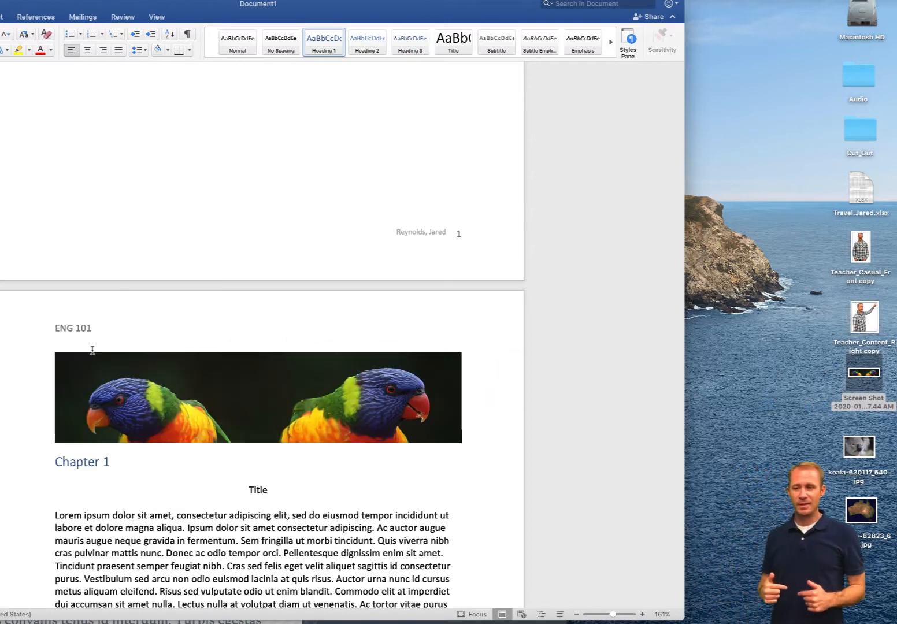
Apply an outer shadow preset to the parrot banner above Chapter 1.
right_click(163, 396)
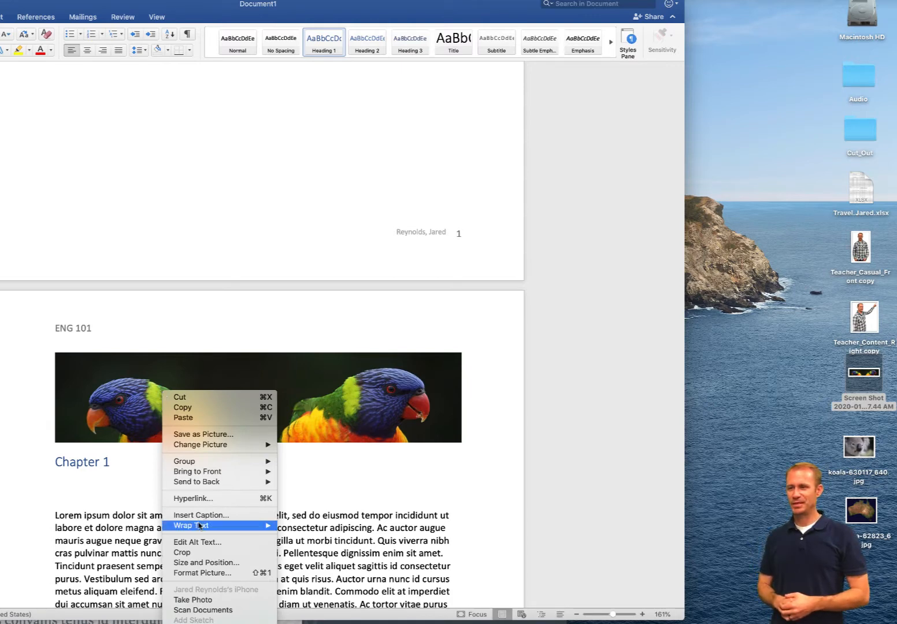
click(196, 574)
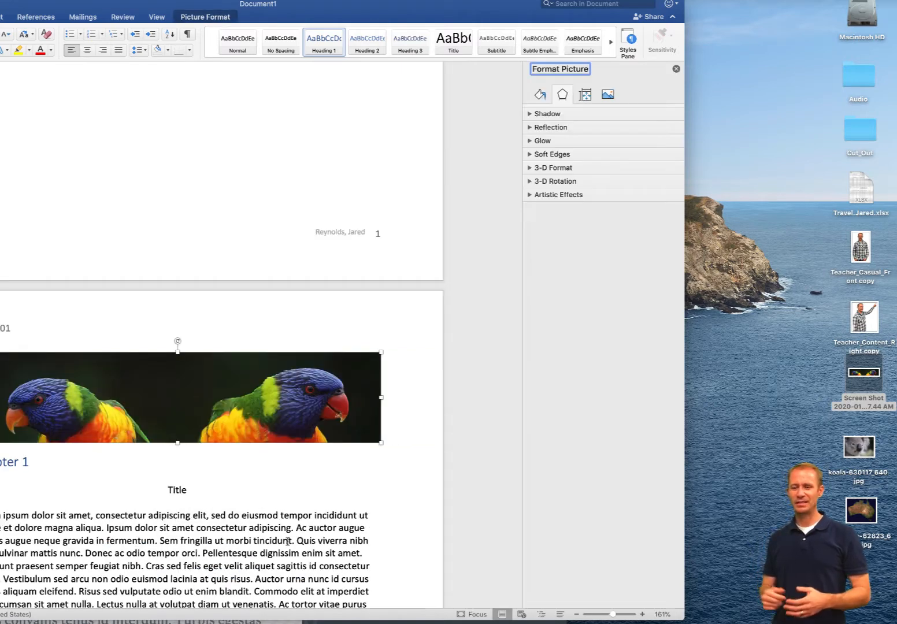
click(530, 115)
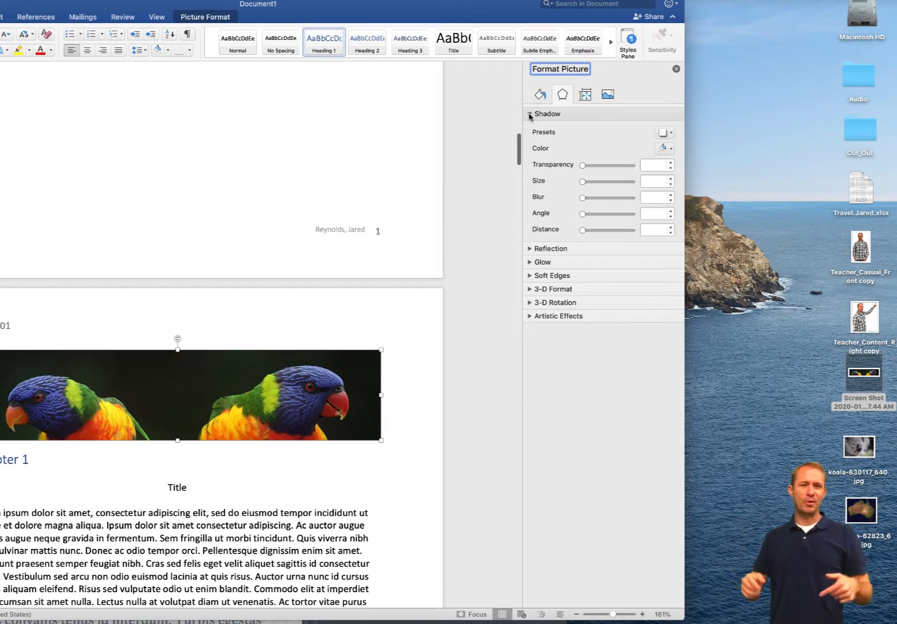
click(665, 133)
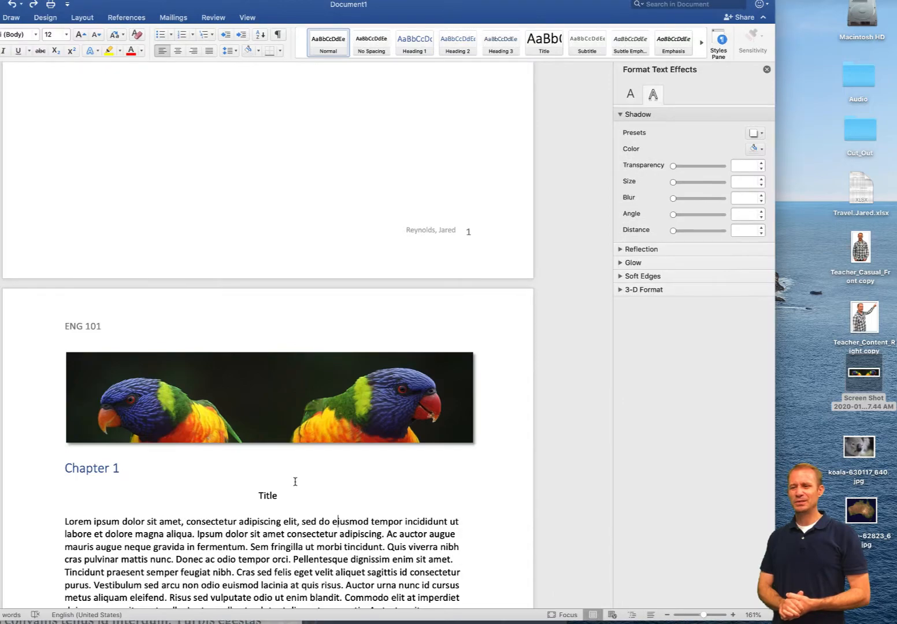
Insert koala-630117_640.jpg at the start of the "Dui faucibus" paragraph in Chapter 1 with Top and Bottom text wrapping.
scroll(295, 482, down, 10)
scroll(295, 482, down, 5)
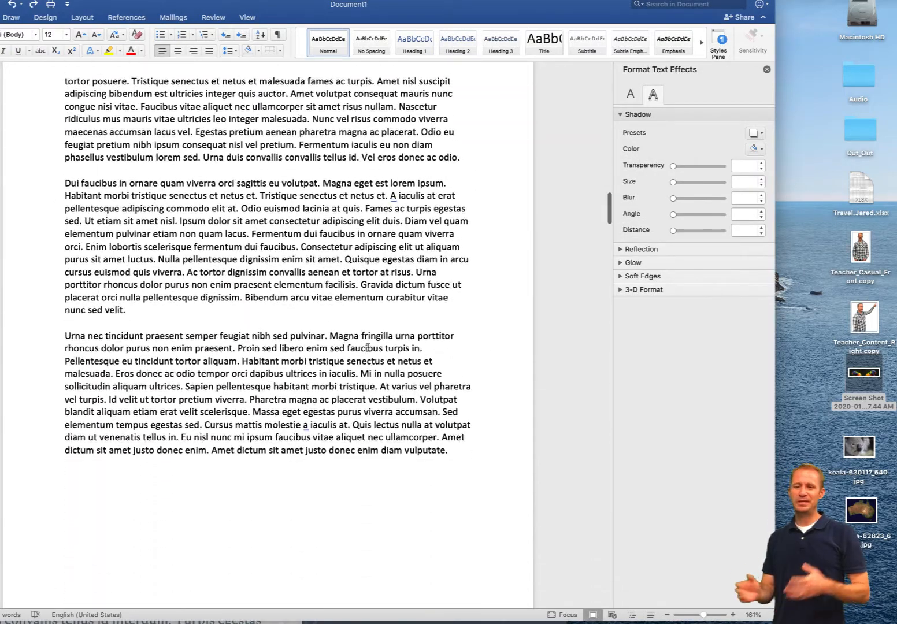
drag(860, 447, 74, 187)
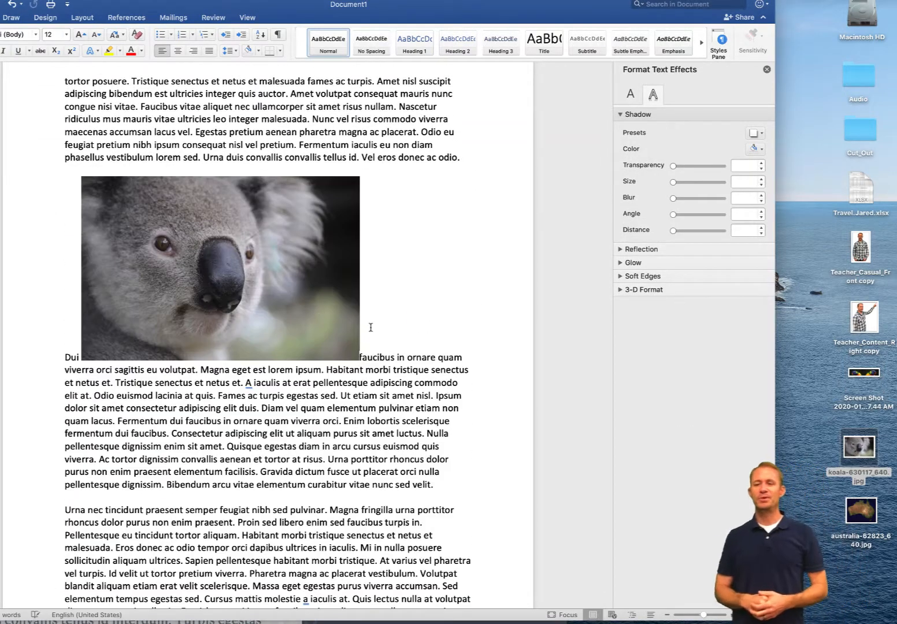
right_click(248, 297)
mouse_move(284, 428)
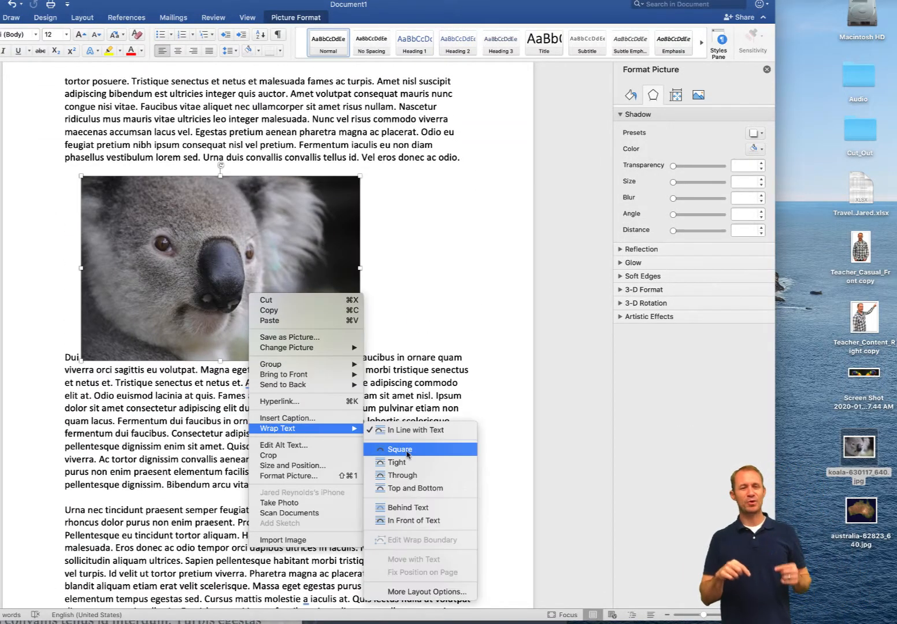
click(405, 489)
Center the koala picture across the page and add an empty line before the paragraph below it.
click(74, 263)
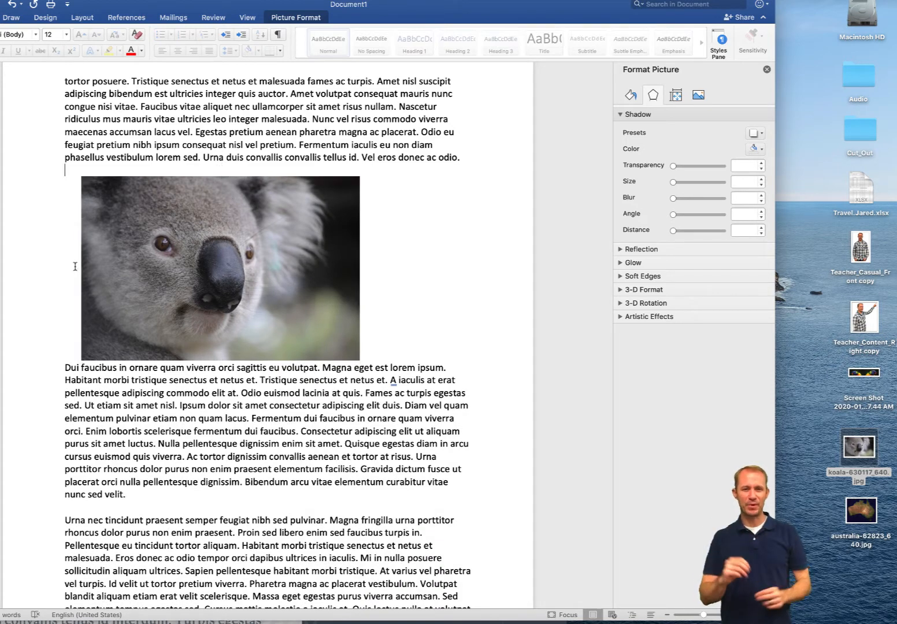
click(178, 51)
click(223, 239)
click(365, 351)
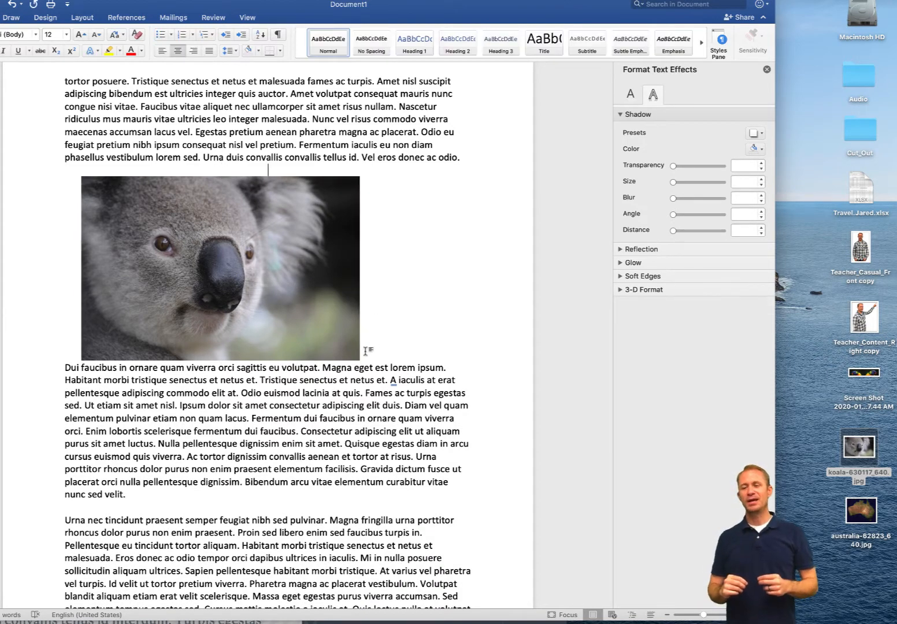
drag(330, 340, 371, 341)
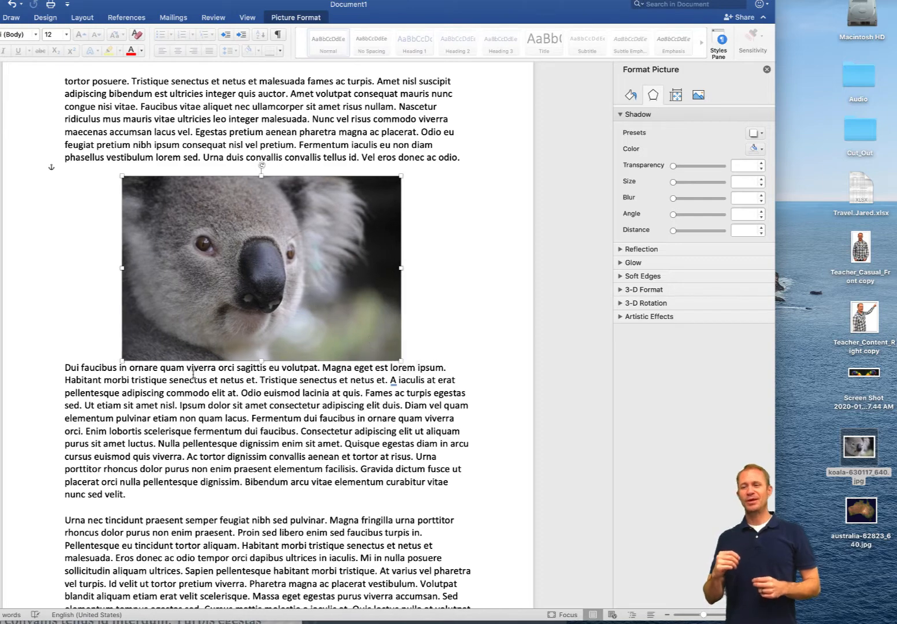
click(65, 369)
key(Return)
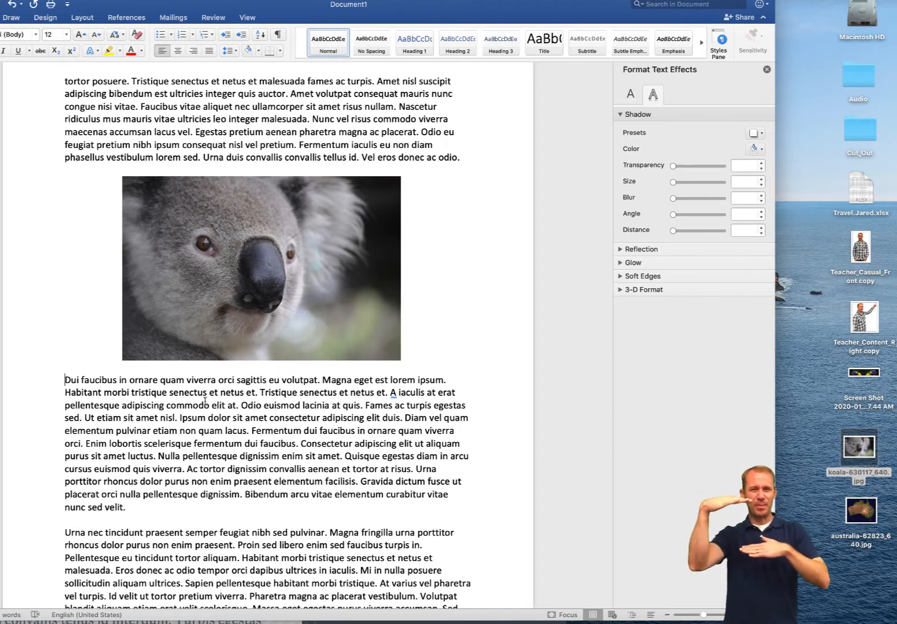
Insert the desktop picture australia-62823_640.jpg directly above the Section 2 heading.
scroll(138, 305, down, 15)
drag(861, 511, 144, 354)
scroll(144, 354, down, 10)
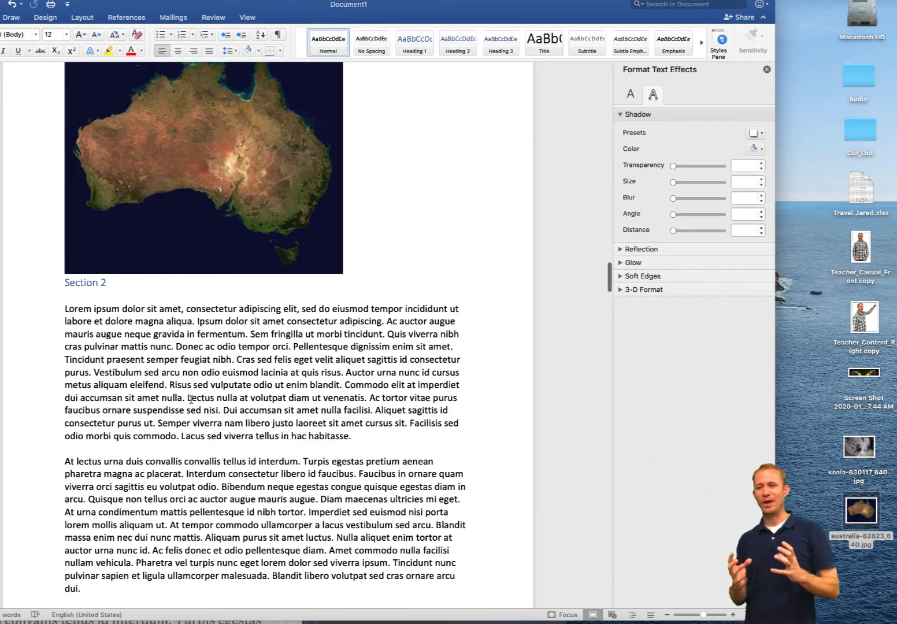
scroll(185, 275, up, 10)
scroll(185, 275, down, 8)
Move the Australia picture to the end of the last Chapter 1 paragraph before Section 2, after "donec enim diam vulputate.".
click(222, 526)
key(super+x)
scroll(389, 458, up, 10)
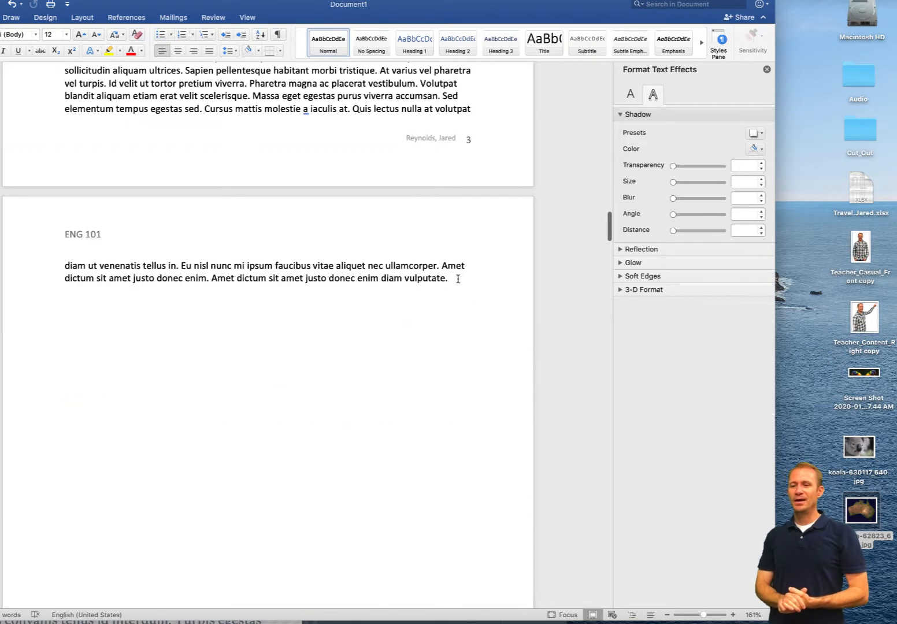
click(458, 278)
key(super+v)
Enlarge the Australia picture to the full text width and add an empty line between it and the paragraph above.
click(341, 510)
drag(344, 513, 466, 609)
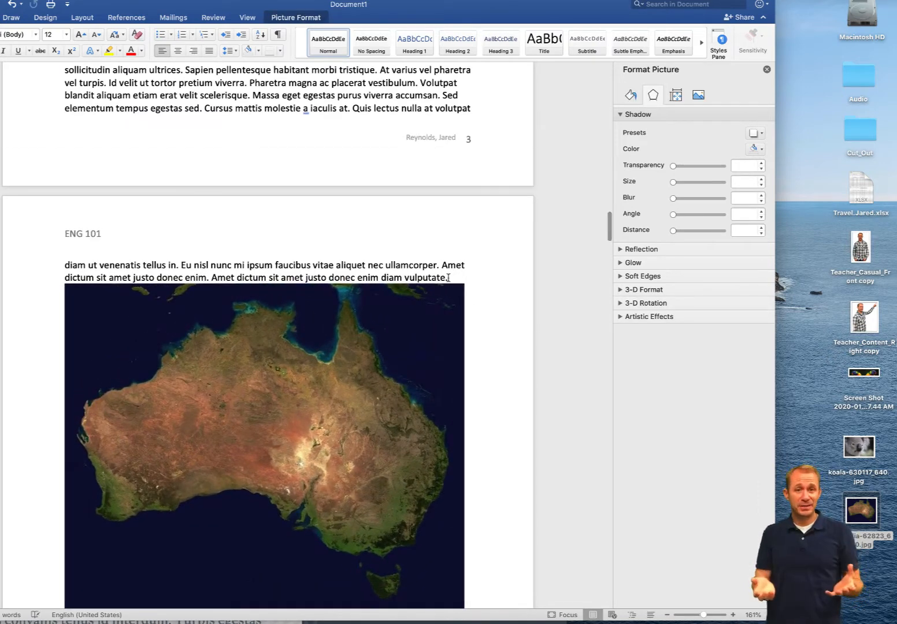
key(Return)
click(386, 450)
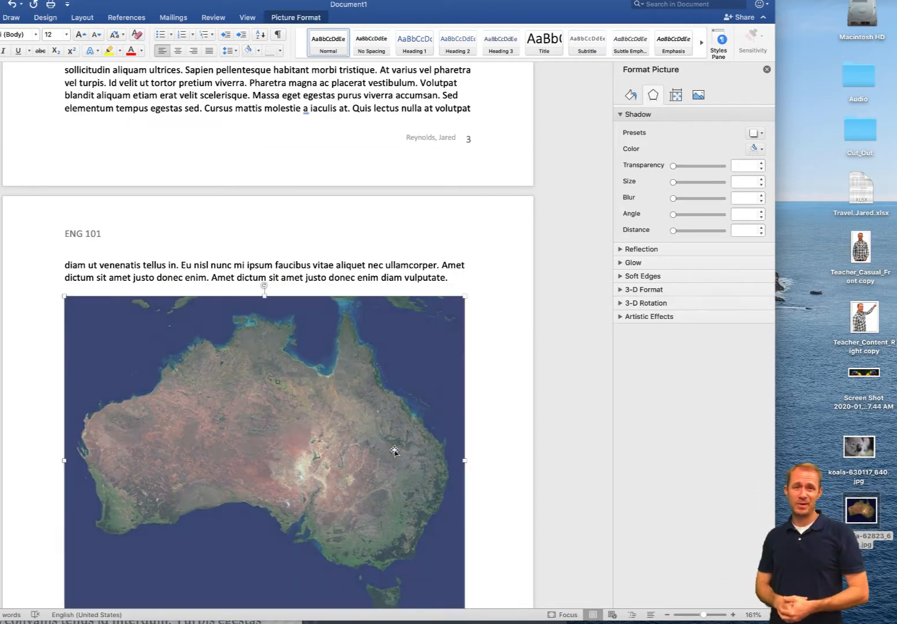
drag(465, 461, 474, 461)
scroll(408, 437, down, 6)
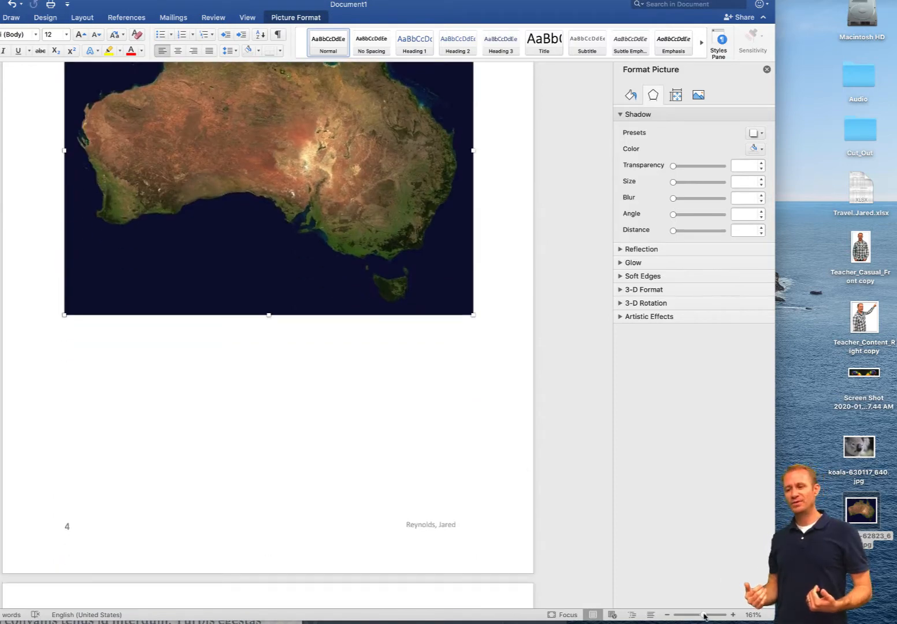
Close the picture formatting pane and review the layout of the pages with the inserted pictures.
drag(705, 617, 692, 617)
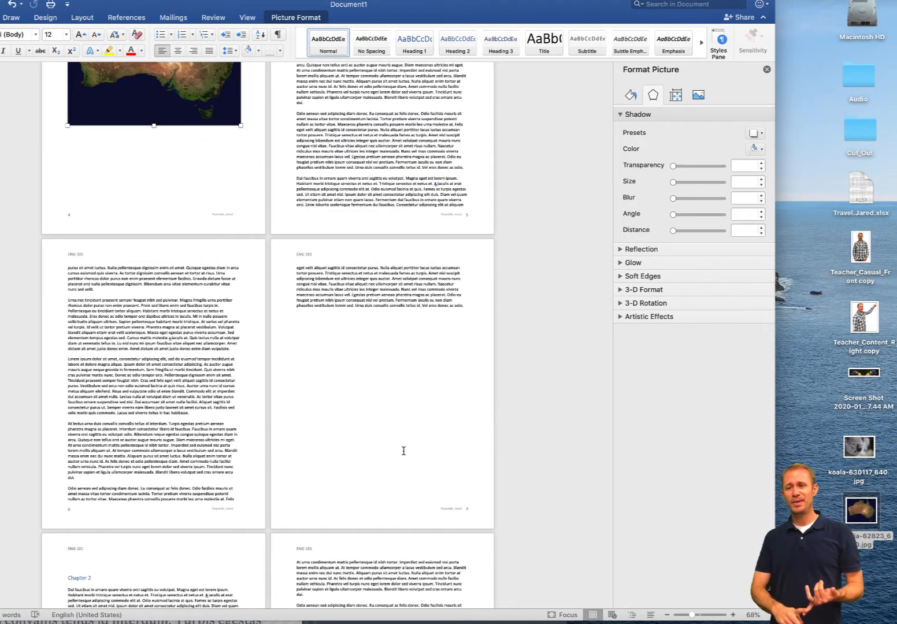
scroll(404, 451, up, 10)
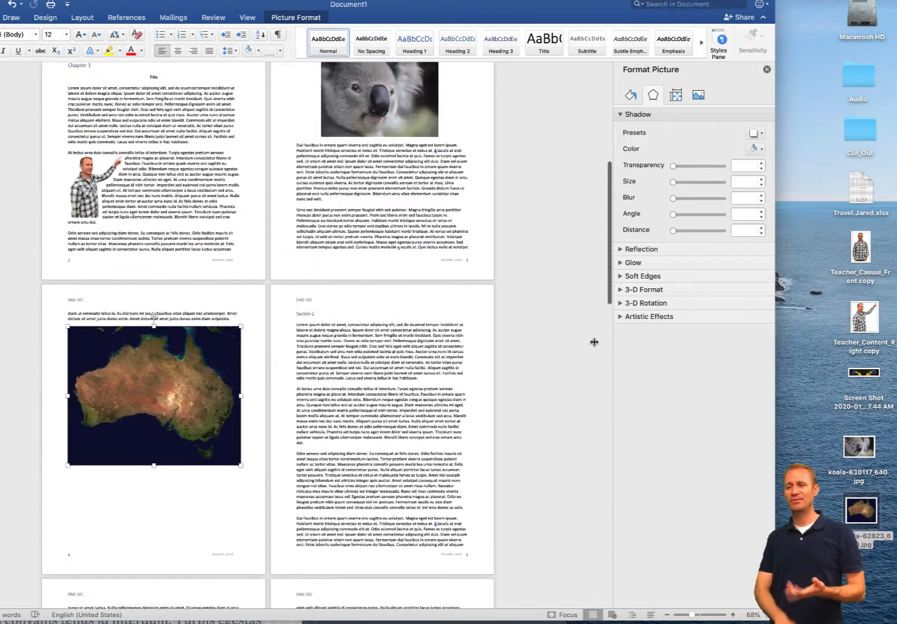
click(767, 69)
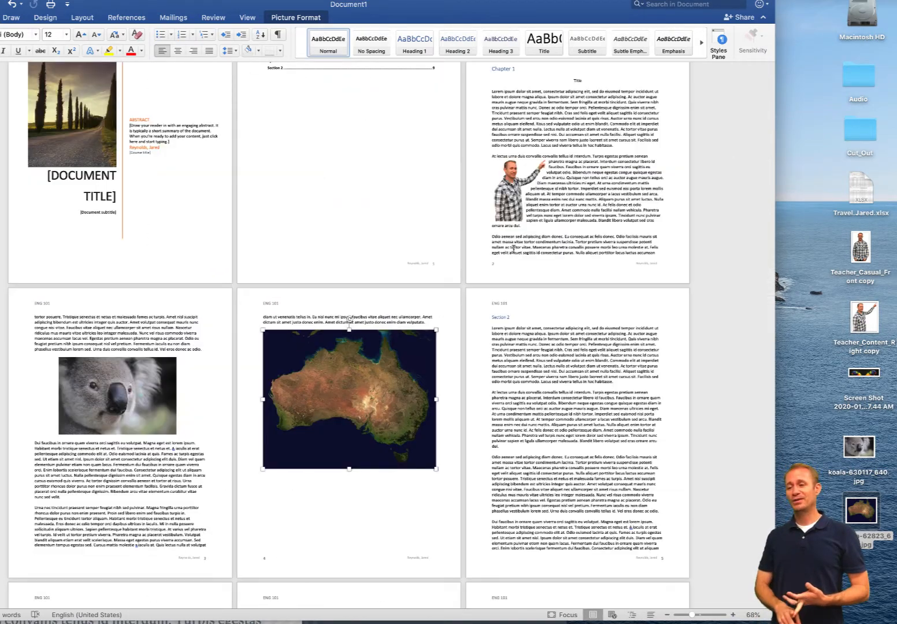
scroll(509, 257, up, 3)
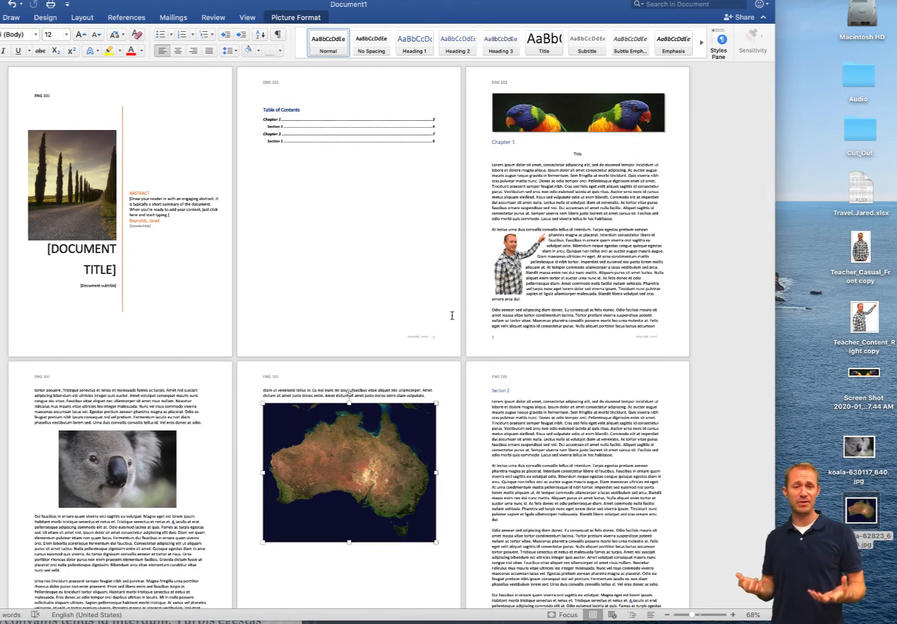
click(565, 386)
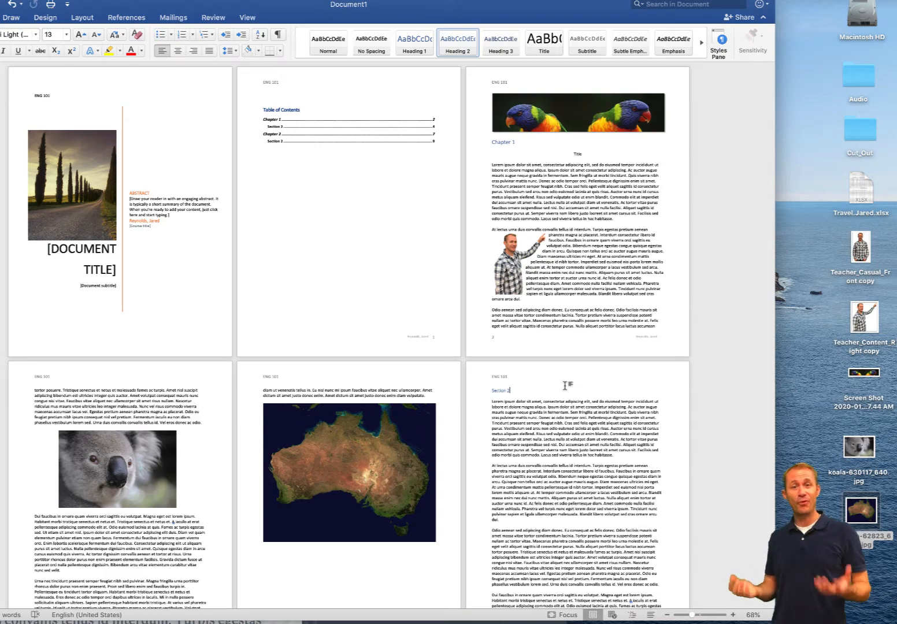
scroll(565, 386, down, 6)
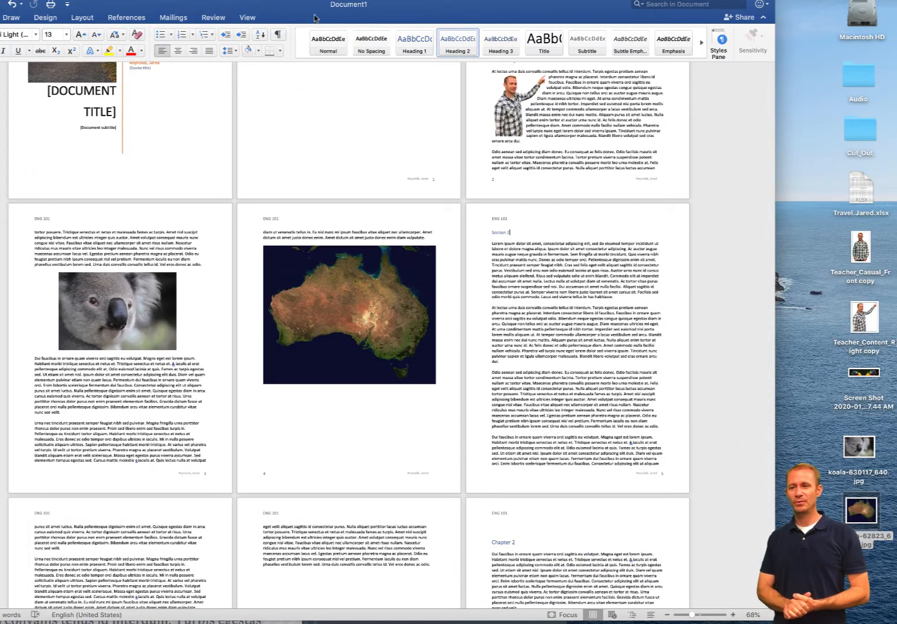
Add empty lines above the "Urna nec tincidunt" paragraph in Chapter 1's Section 2 and insert a table of four columns and three rows there.
drag(317, 17, 405, 18)
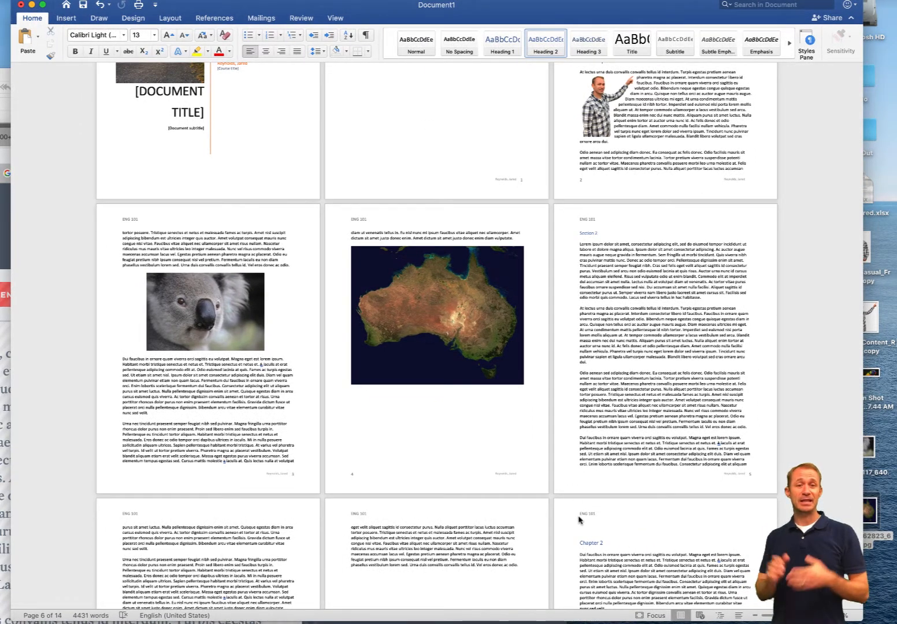
click(65, 18)
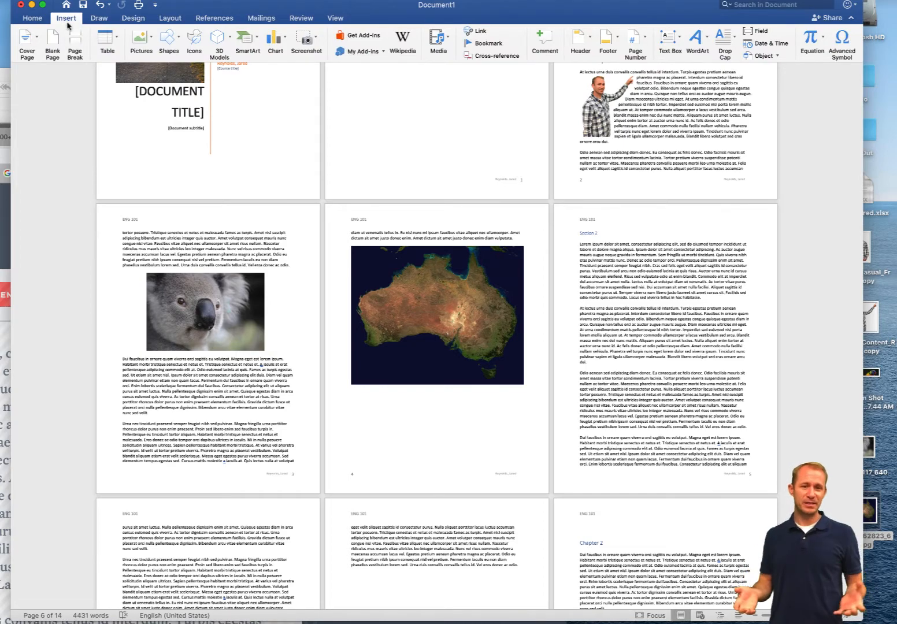
scroll(374, 491, down, 5)
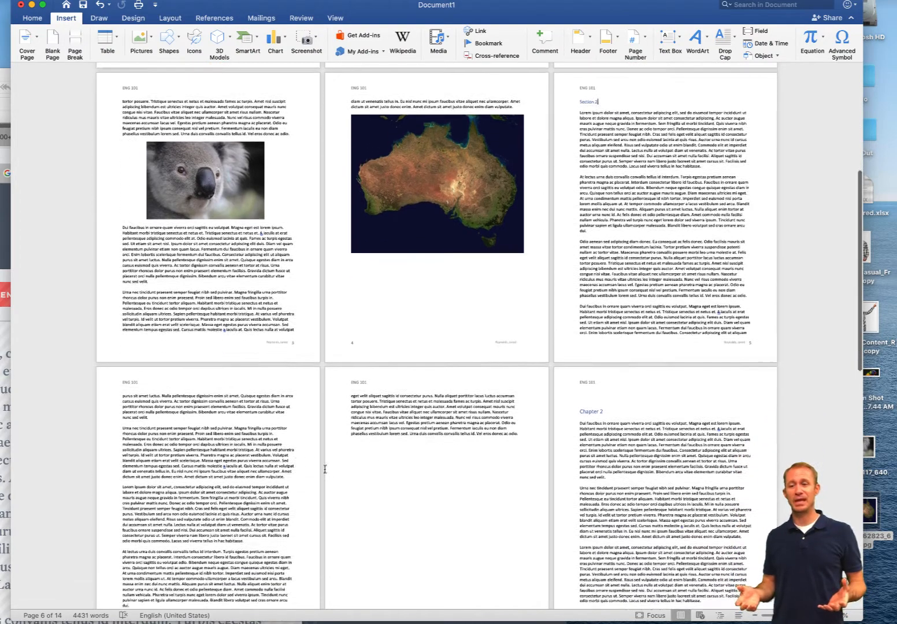
click(122, 428)
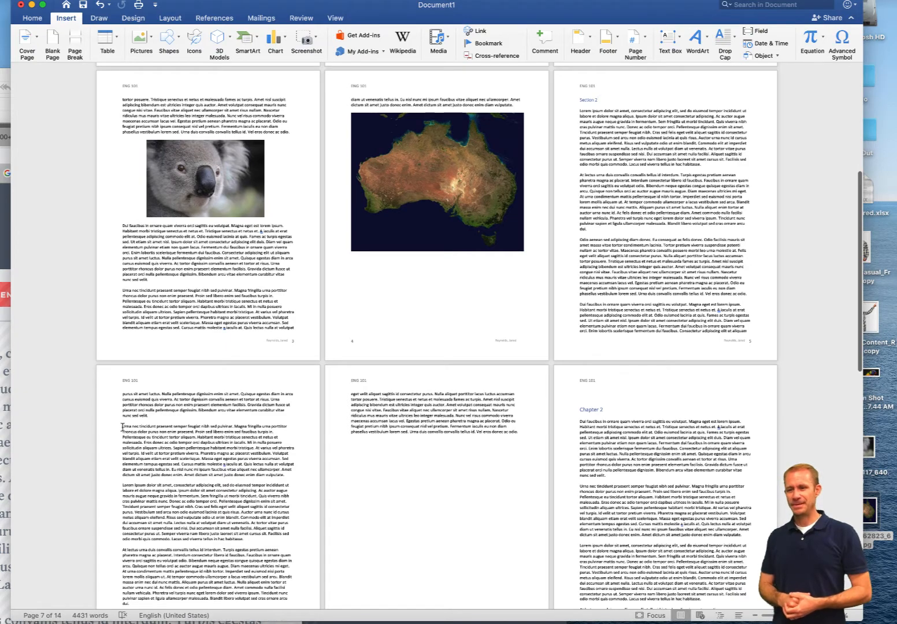
drag(782, 615, 800, 615)
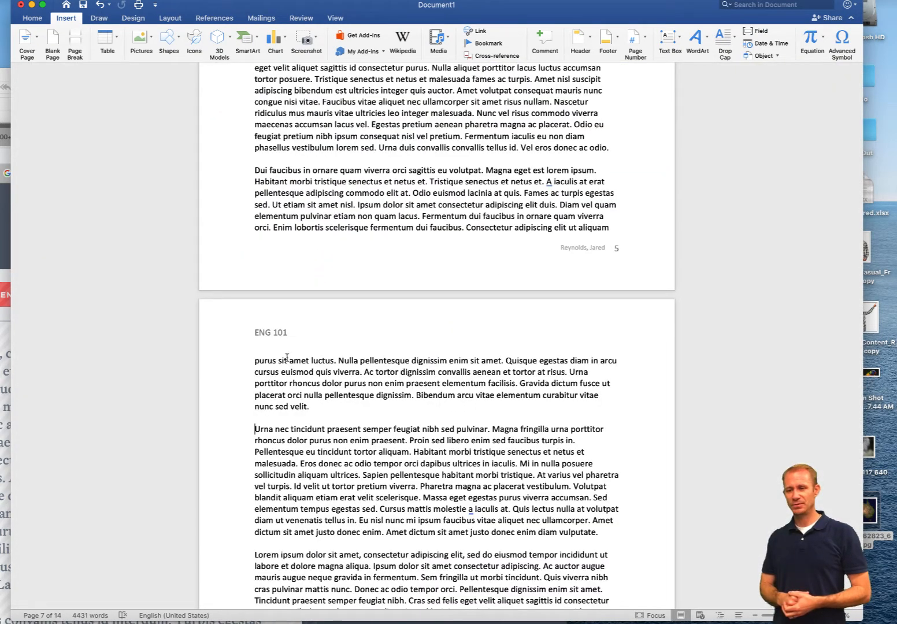
key(Return)
key(Return)
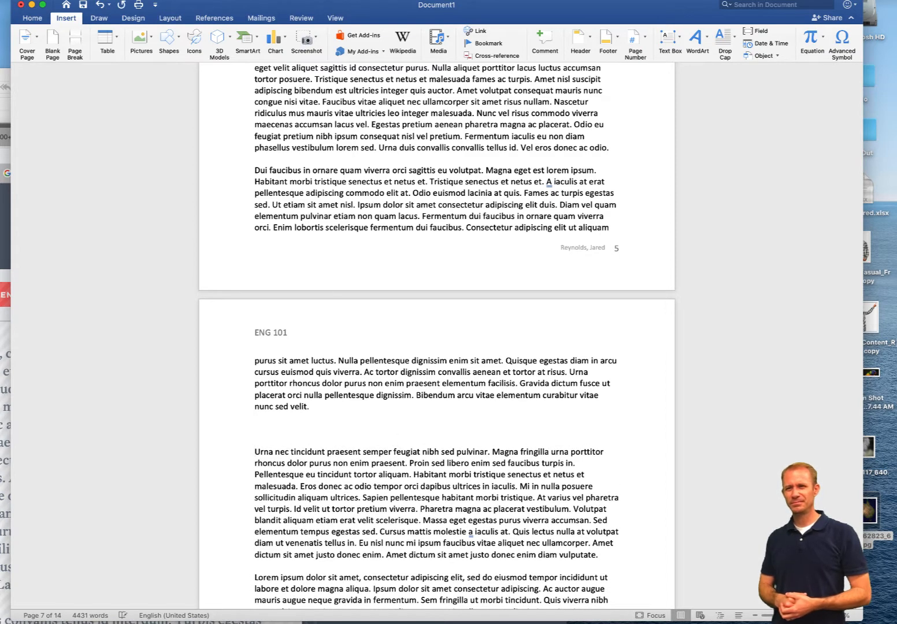
key(Return)
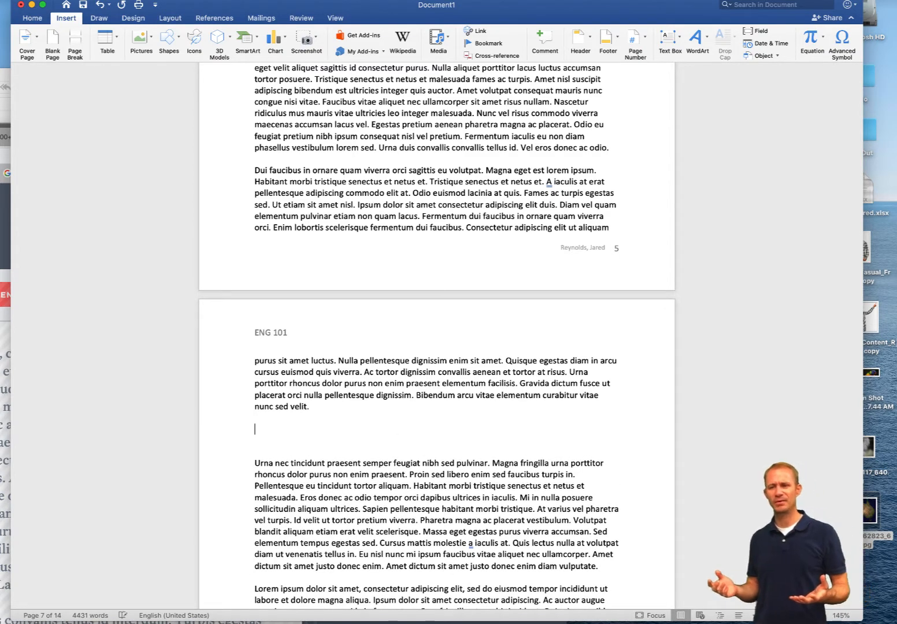
click(106, 39)
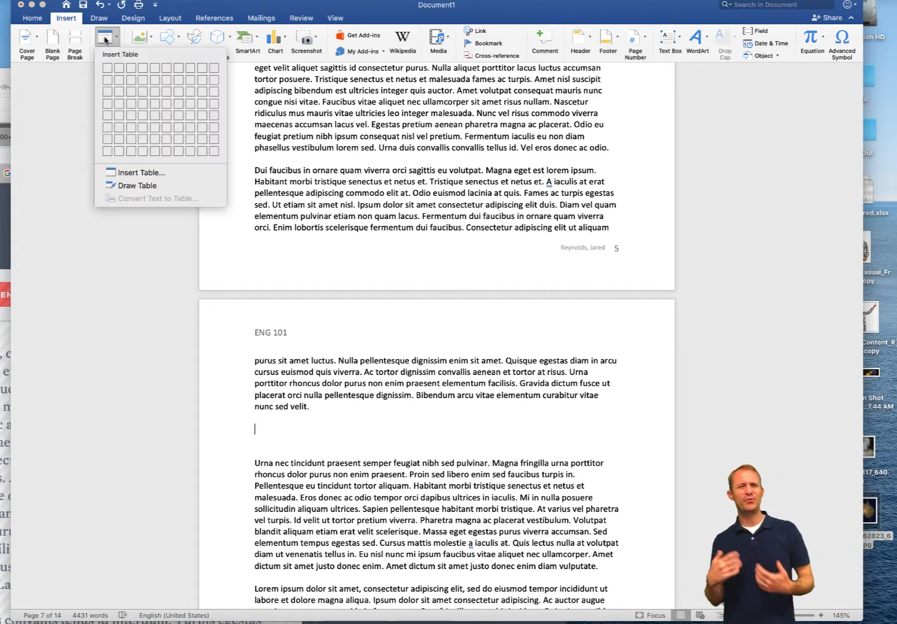
click(144, 92)
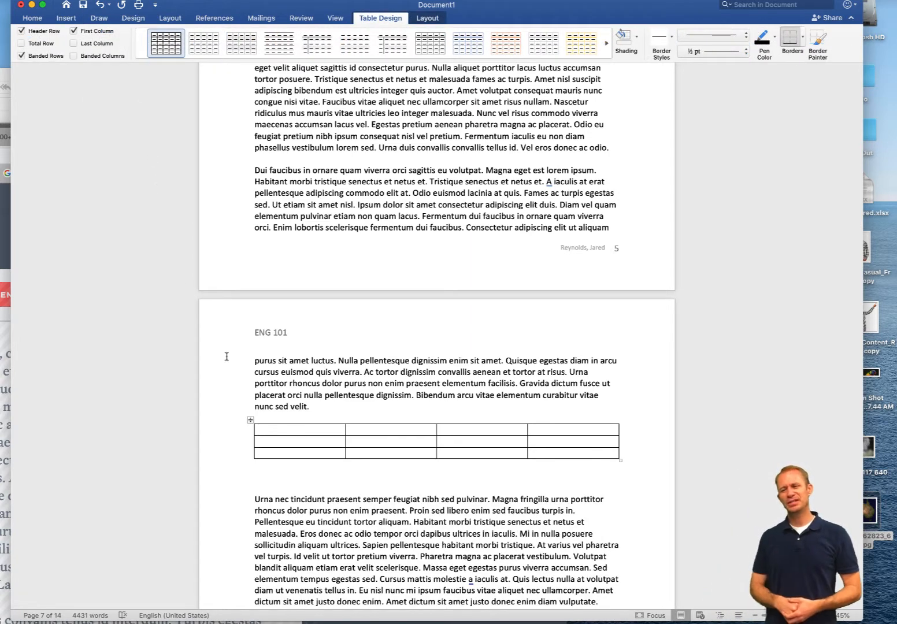
Shade the table's first row light orange and stretch the table downward to make its rows nearly three times as tall.
drag(272, 430, 577, 430)
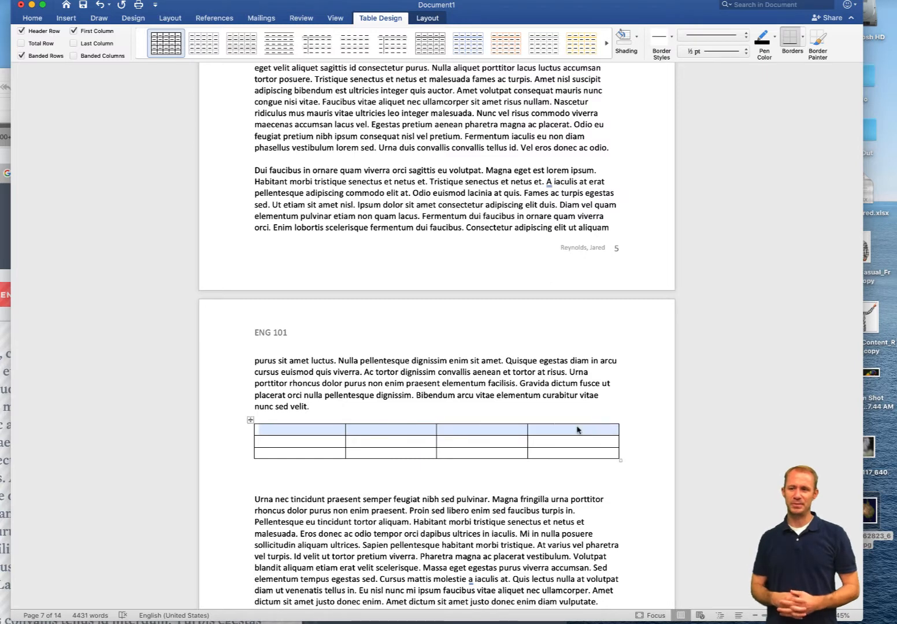
click(636, 38)
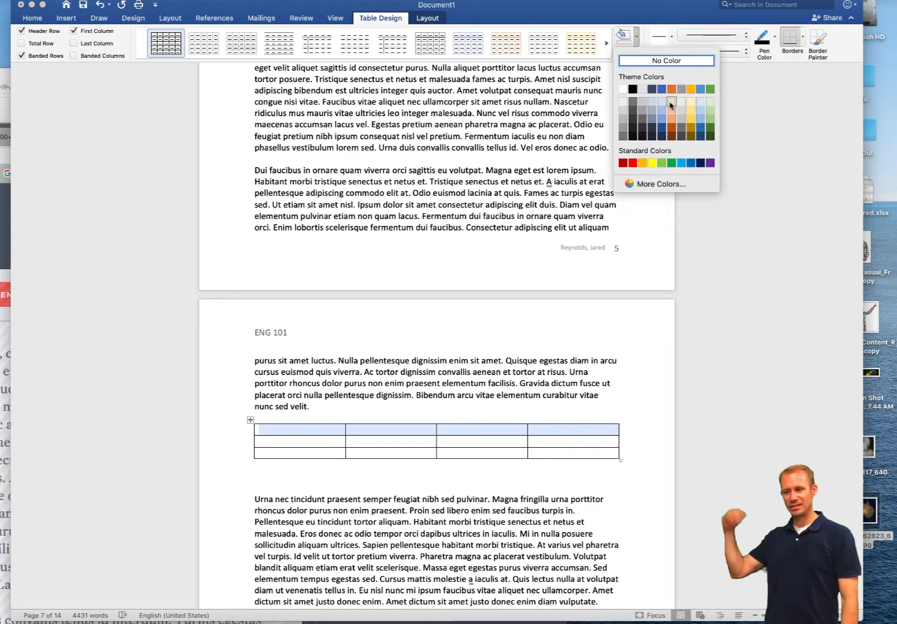
click(671, 102)
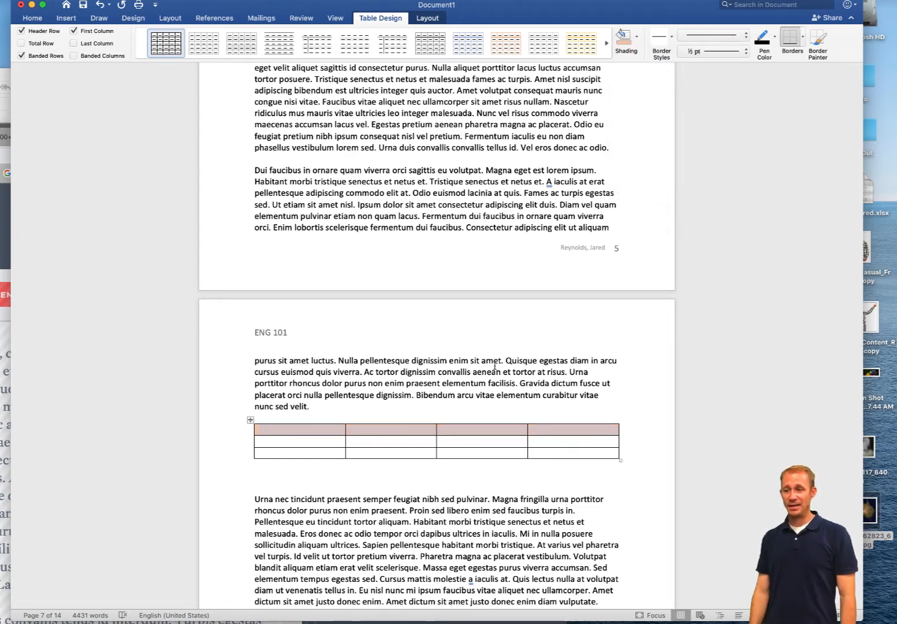
drag(621, 461, 622, 521)
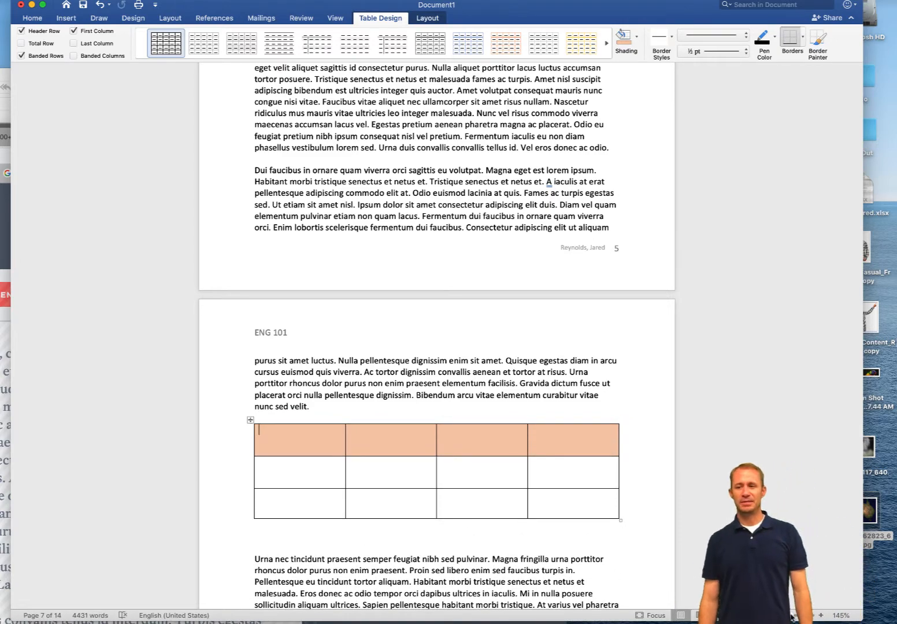
drag(792, 616, 771, 616)
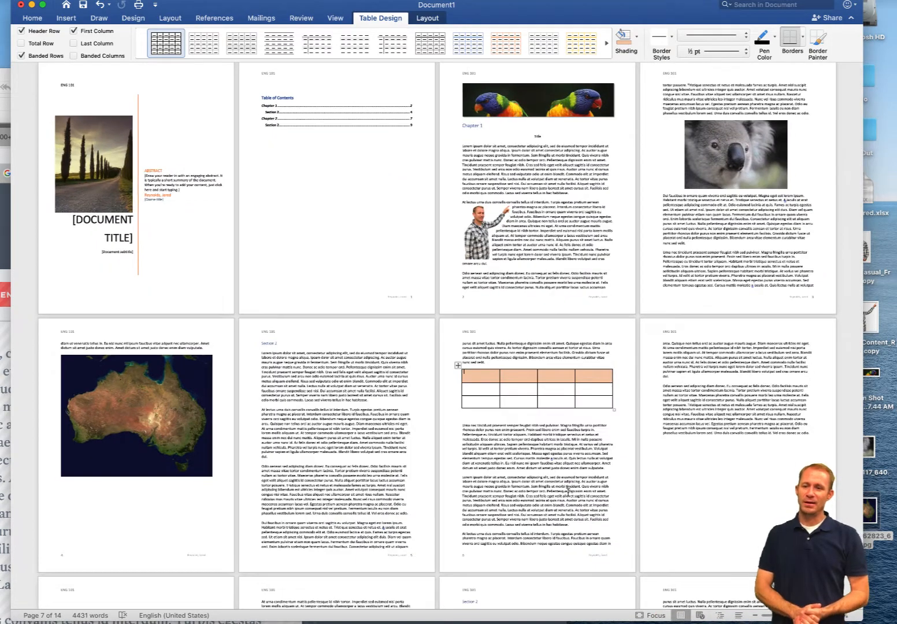
click(519, 454)
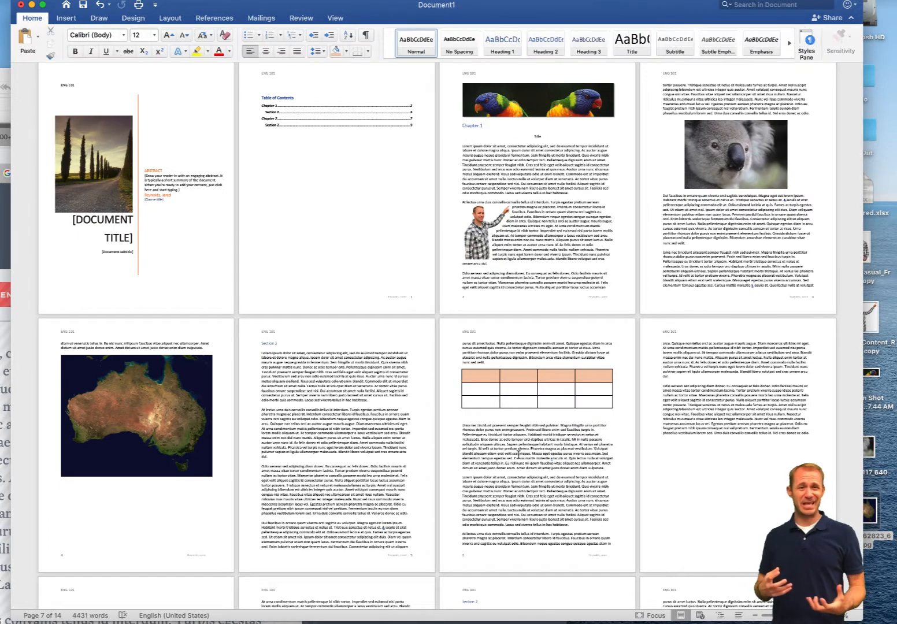
Save the document to the Desktop as "ENG 101" in Word Document (.docx) format.
scroll(519, 455, up, 1)
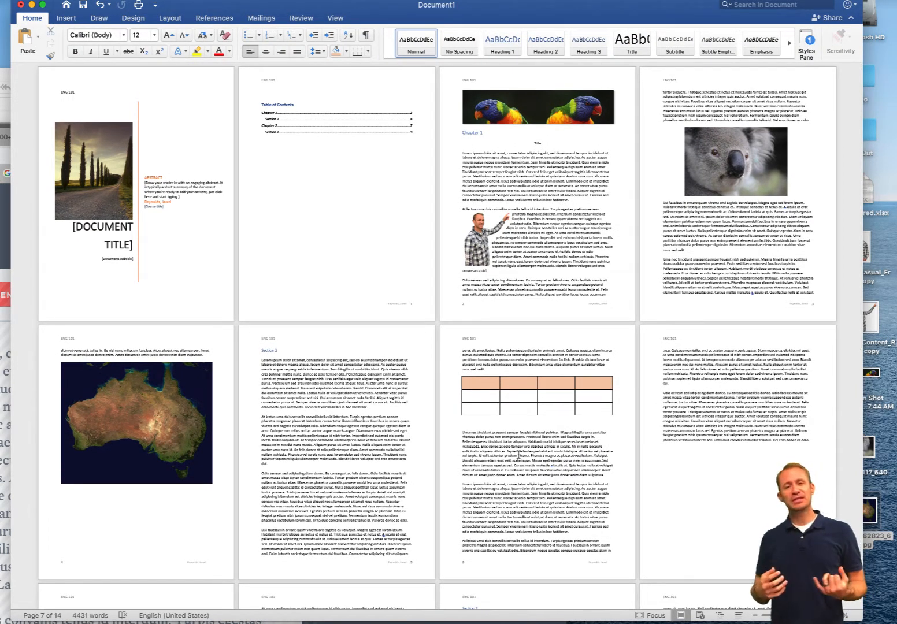
key(super+s)
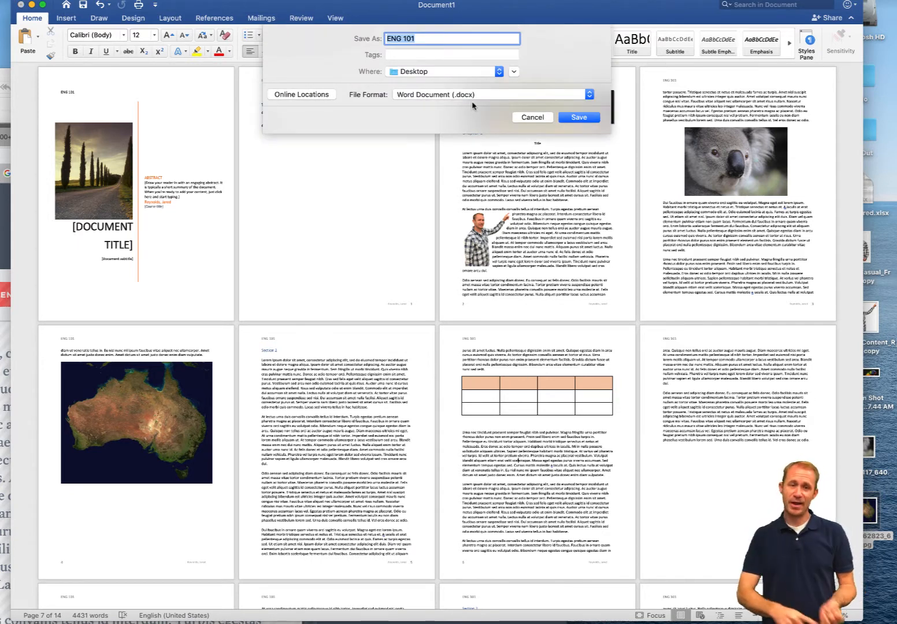
click(577, 118)
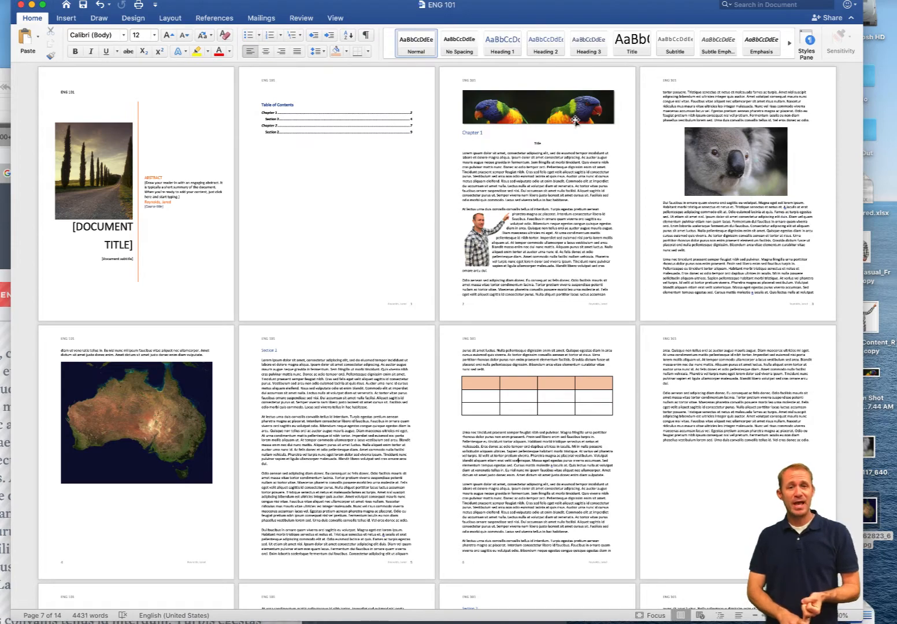